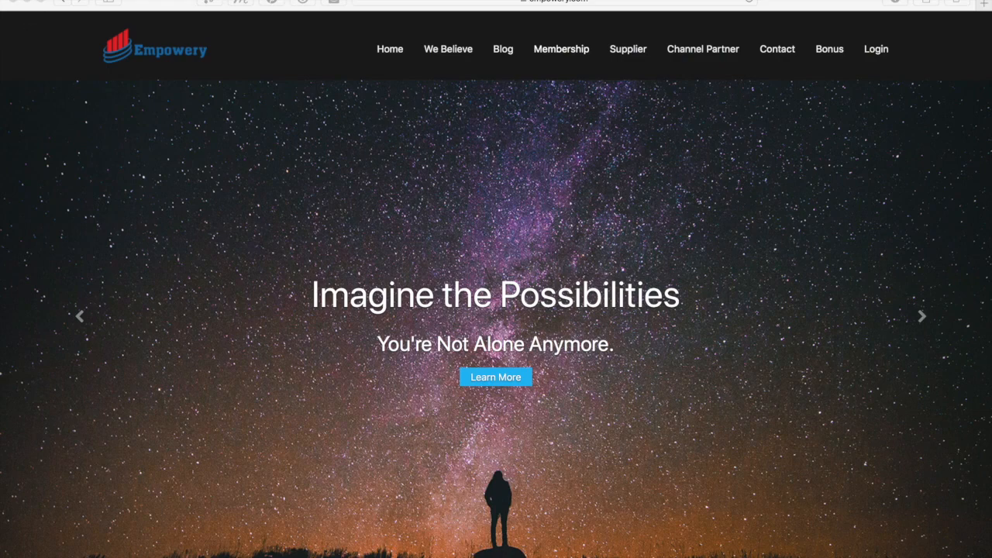
# Log in to the Empowery site with the saved account e-mail and password
pyautogui.click(875, 51)
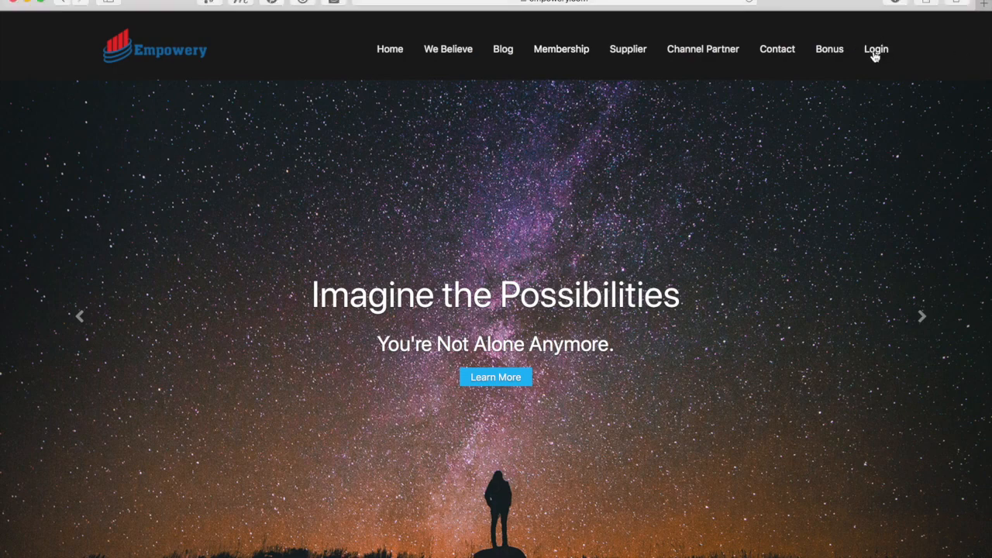
pyautogui.click(875, 51)
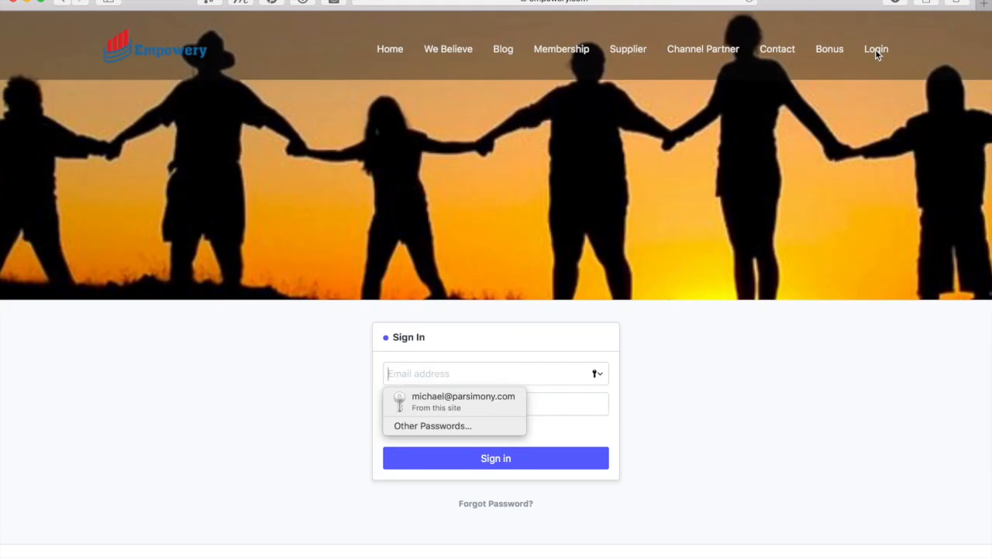
pyautogui.click(494, 403)
pyautogui.click(499, 462)
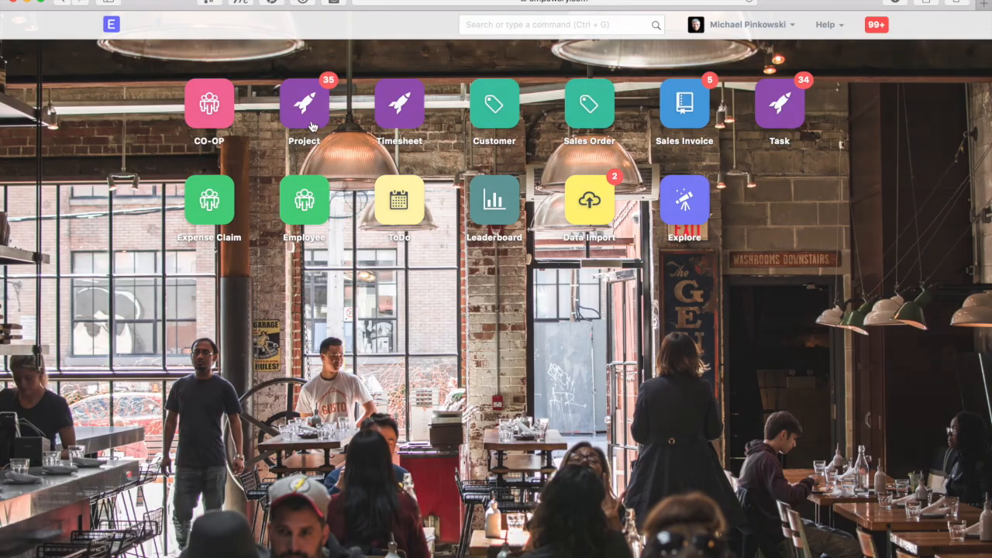
# Start a new project named "The Example Co" from the project list and open it in the full-page form
pyautogui.click(310, 124)
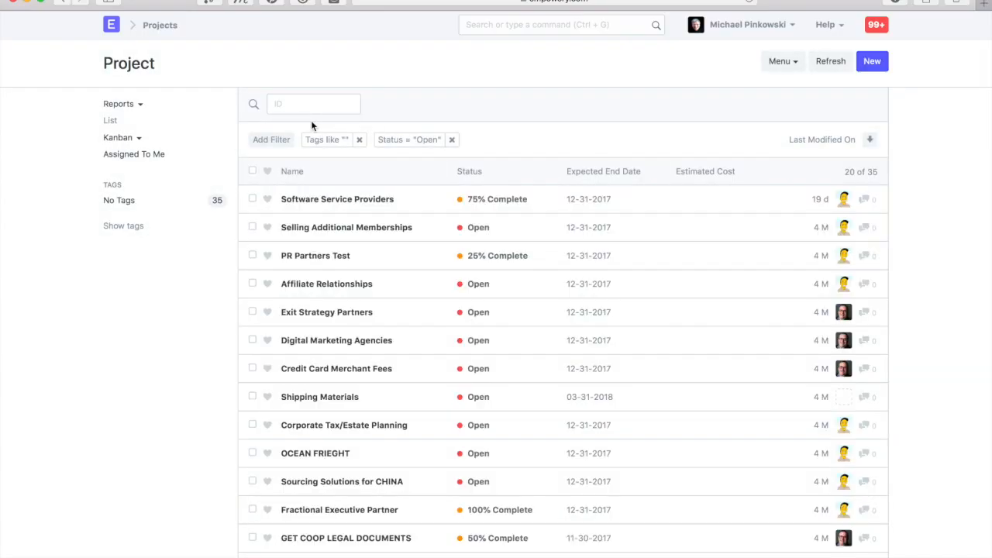
pyautogui.click(872, 62)
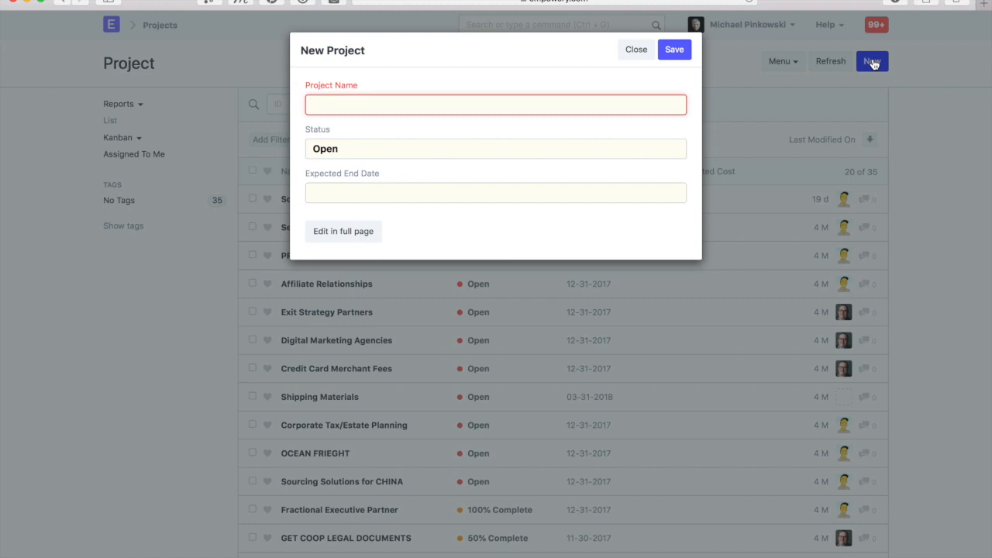
pyautogui.write('The Example Co')
pyautogui.moveTo(385, 105); pyautogui.dragTo(297, 102)
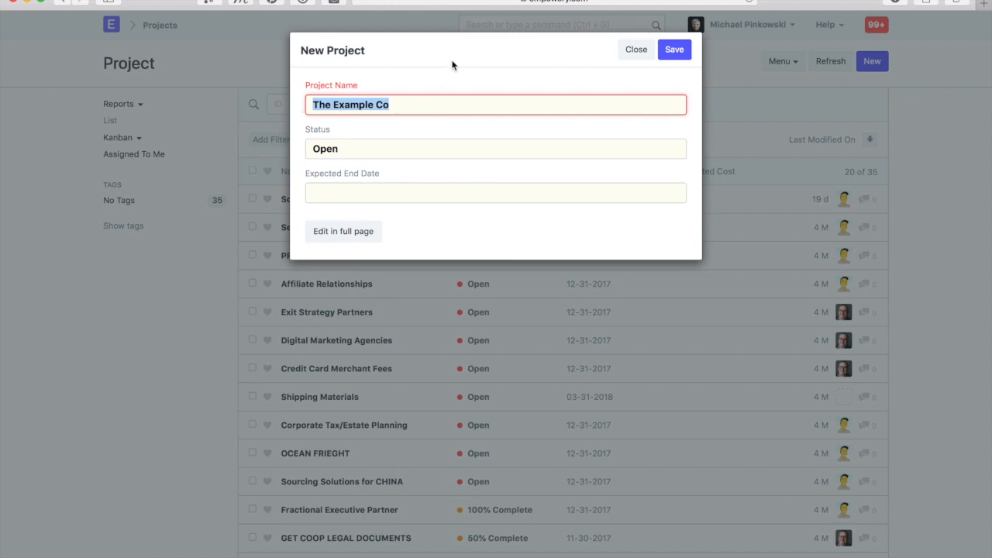
pyautogui.click(418, 174)
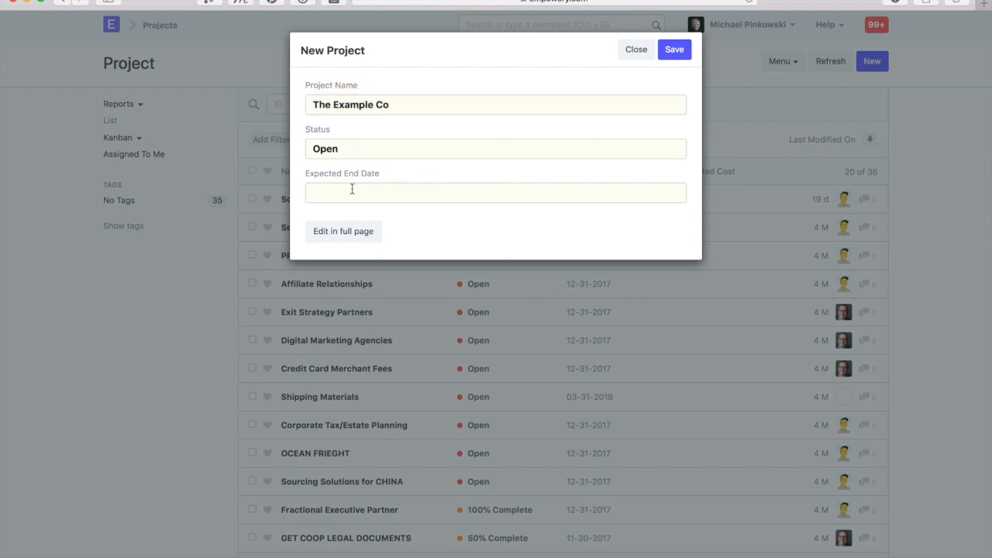
pyautogui.click(338, 233)
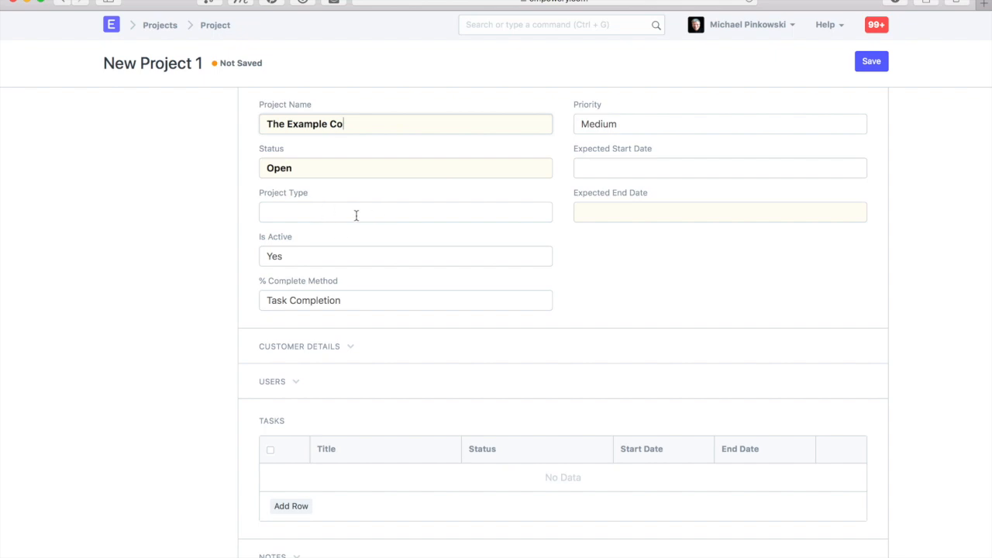
# Create a new project type named "Supplier Setup" for this project and save it
pyautogui.click(358, 212)
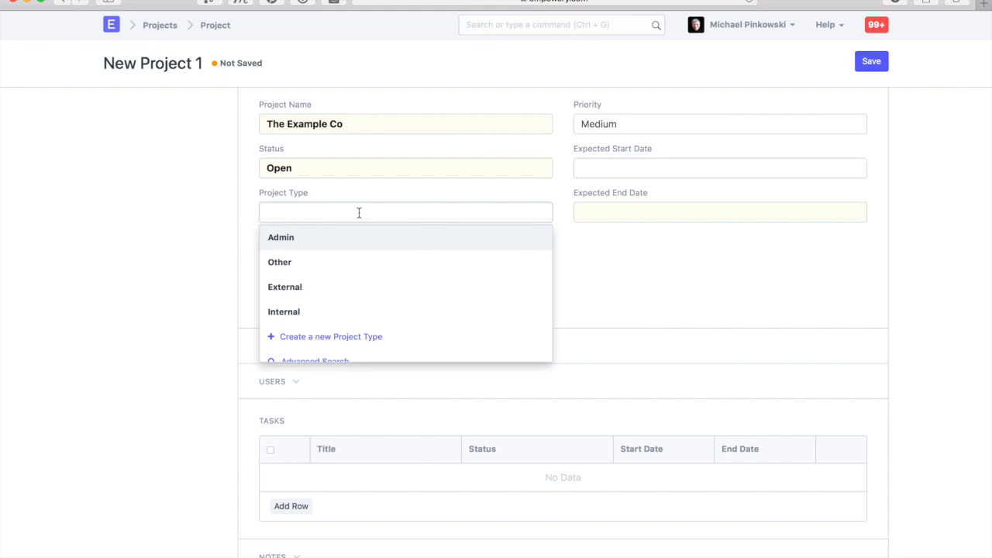
pyautogui.click(314, 339)
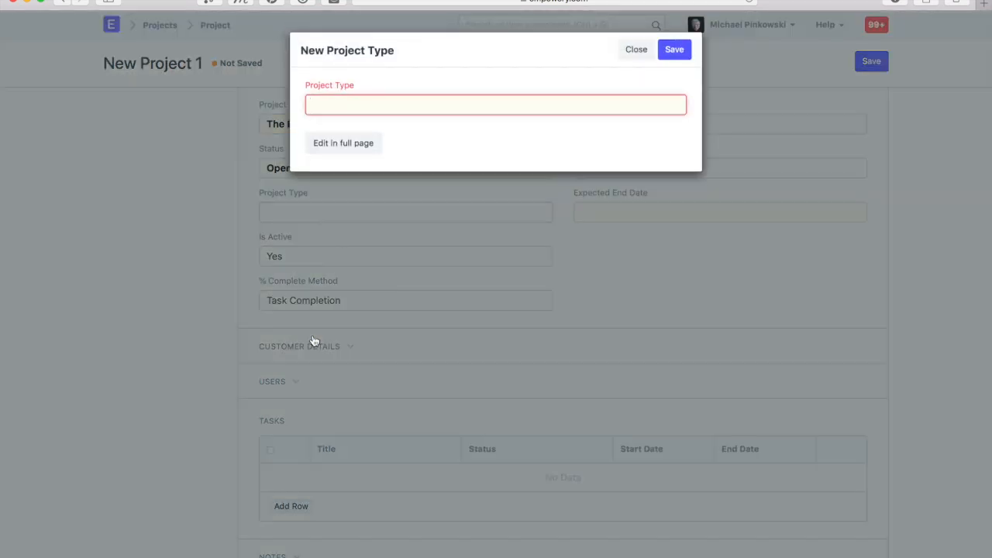
pyautogui.write('Supplier Setup')
pyautogui.click(673, 50)
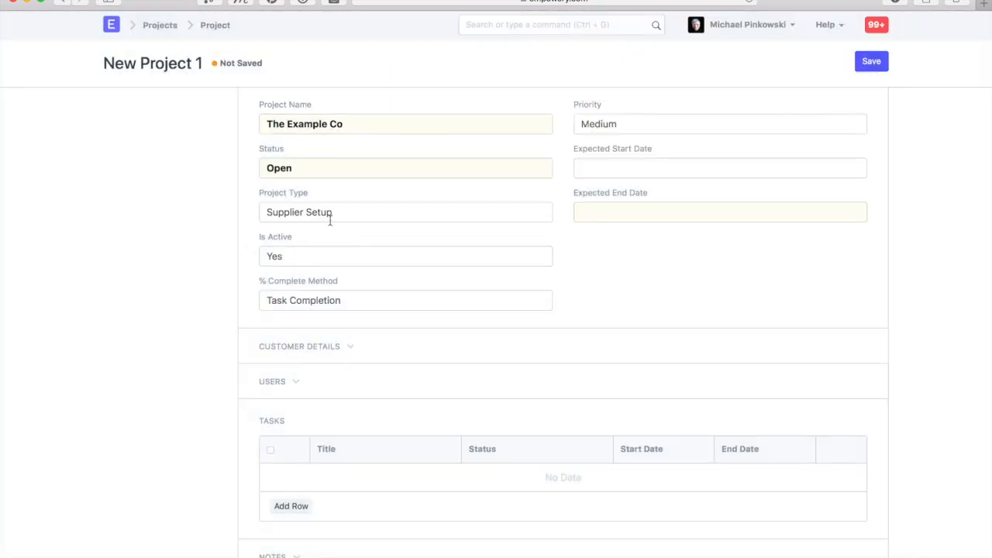
# Clear the project type and select the existing Supplier Setup type again
pyautogui.moveTo(341, 209); pyautogui.dragTo(266, 210)
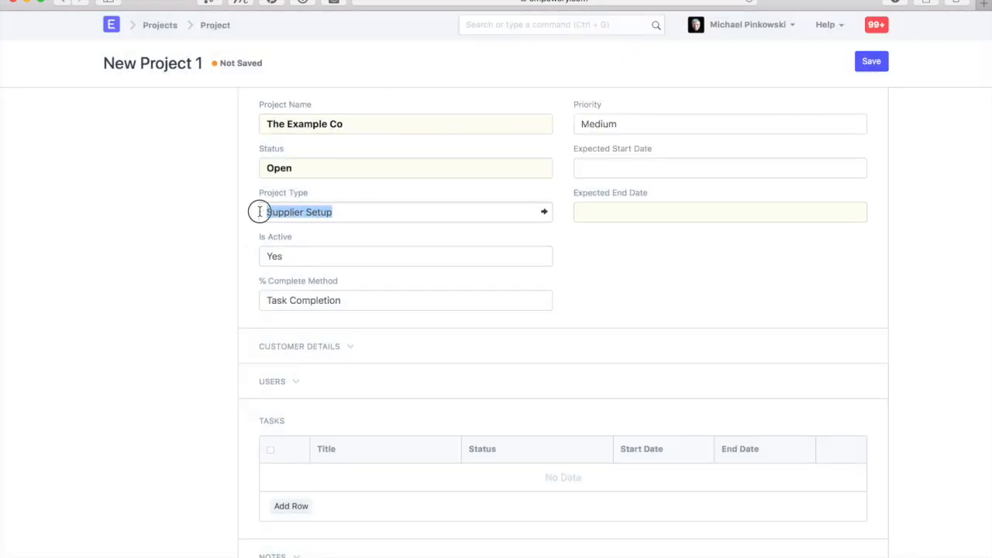
pyautogui.press('BackSpace')
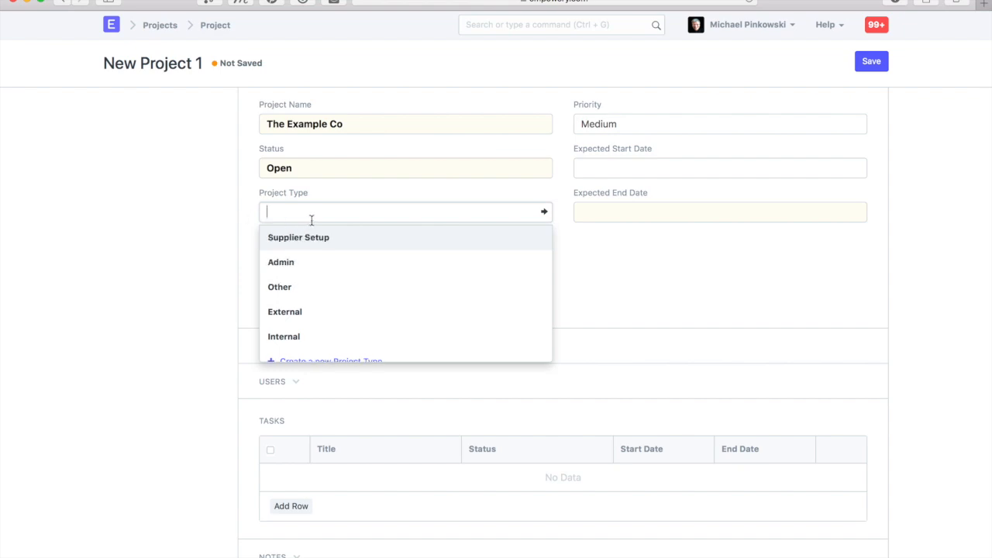
pyautogui.click(302, 240)
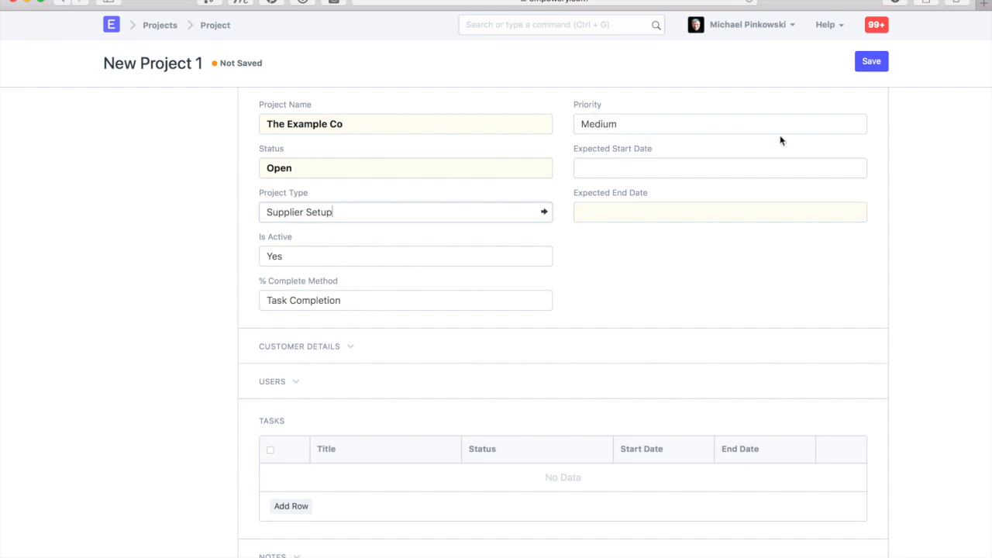
# Set the project's expected start date to today, 07-14-2018
pyautogui.click(637, 169)
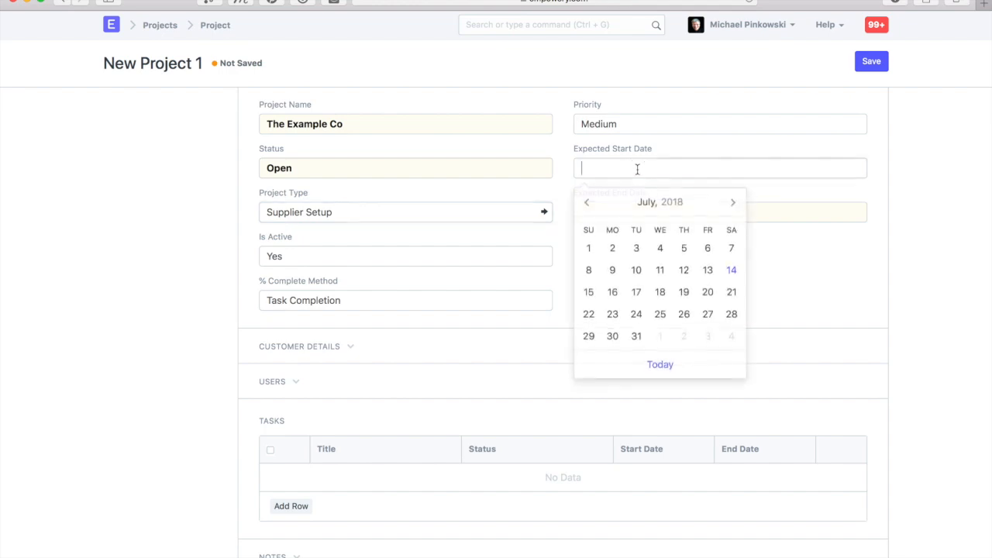
pyautogui.click(661, 365)
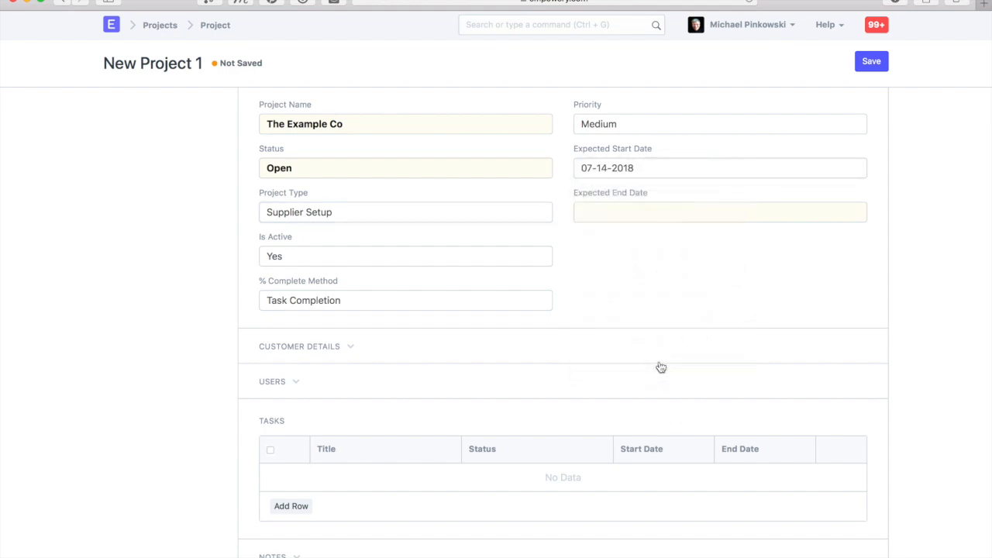
# Try to assign "The Example Co" as the customer in the project's customer details
pyautogui.scroll(-2, 602, 293)
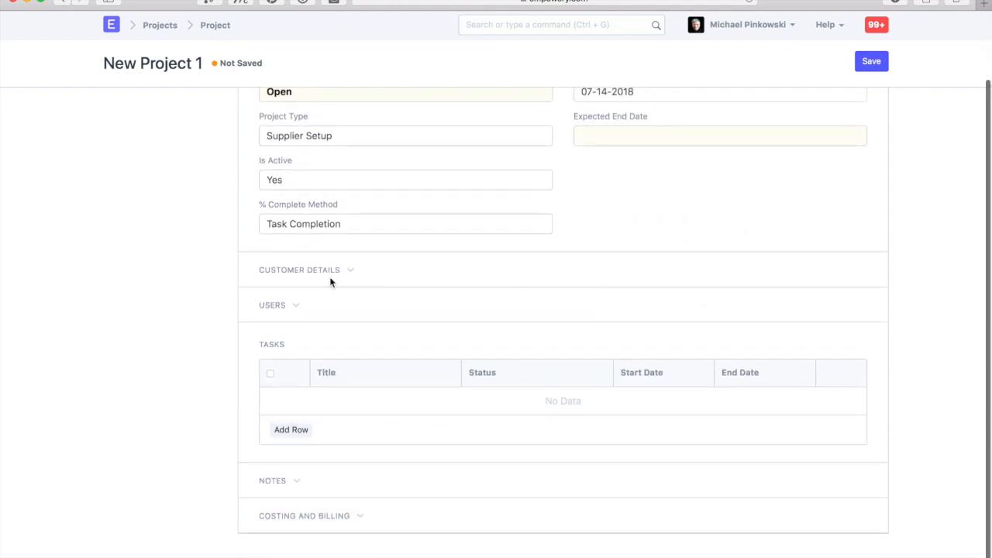
pyautogui.click(292, 278)
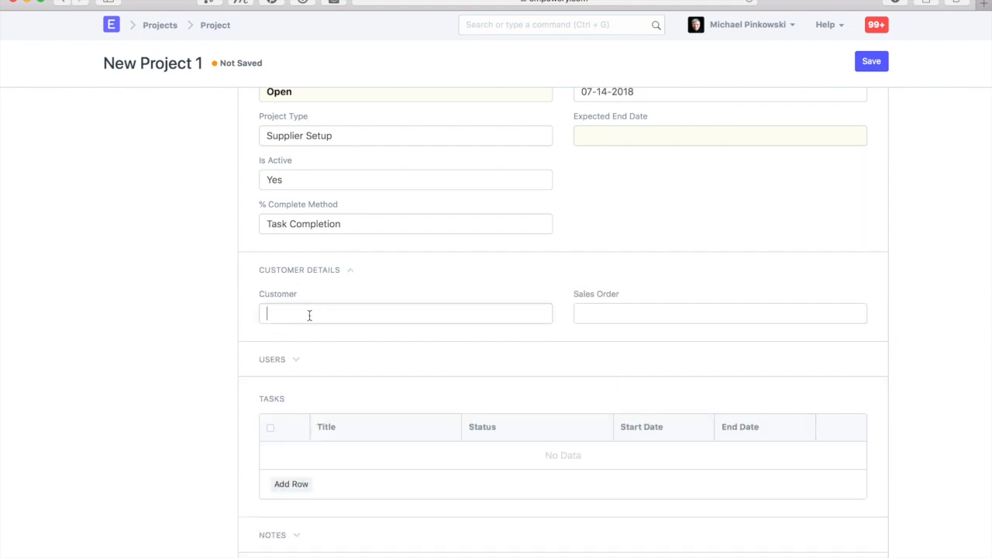
pyautogui.click(309, 316)
pyautogui.write('The Example Co')
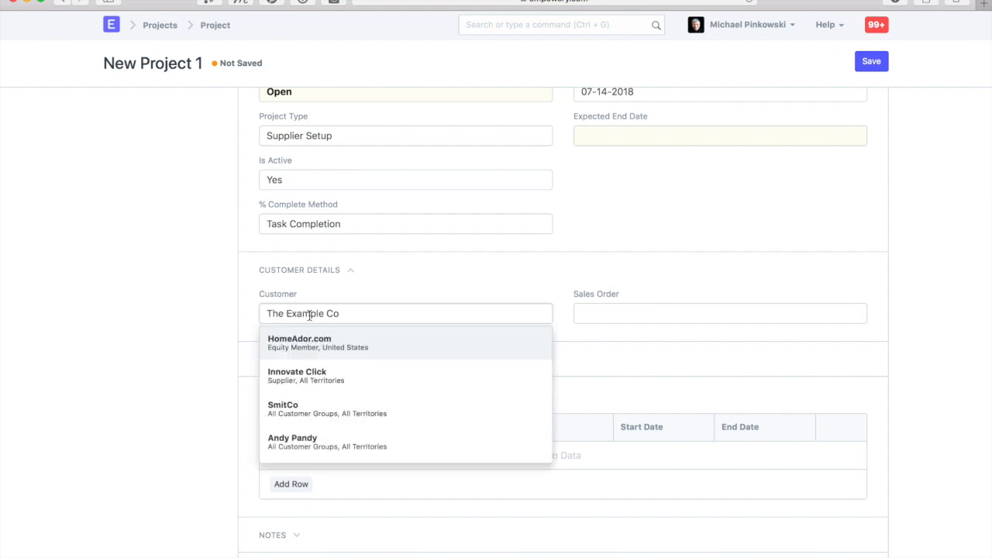
pyautogui.click(196, 337)
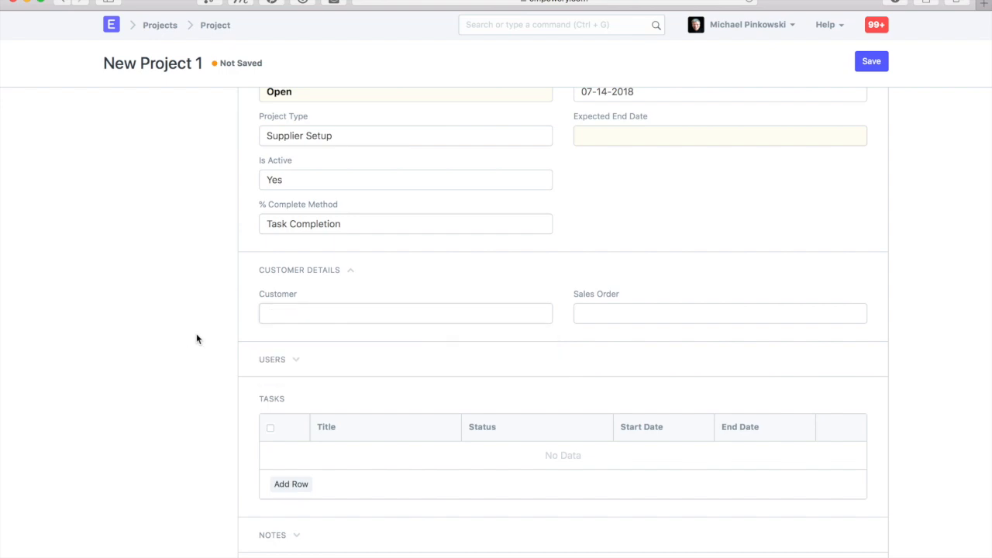
# Add a row to the project's users table and choose the logged-in account's e-mail as the user
pyautogui.click(275, 362)
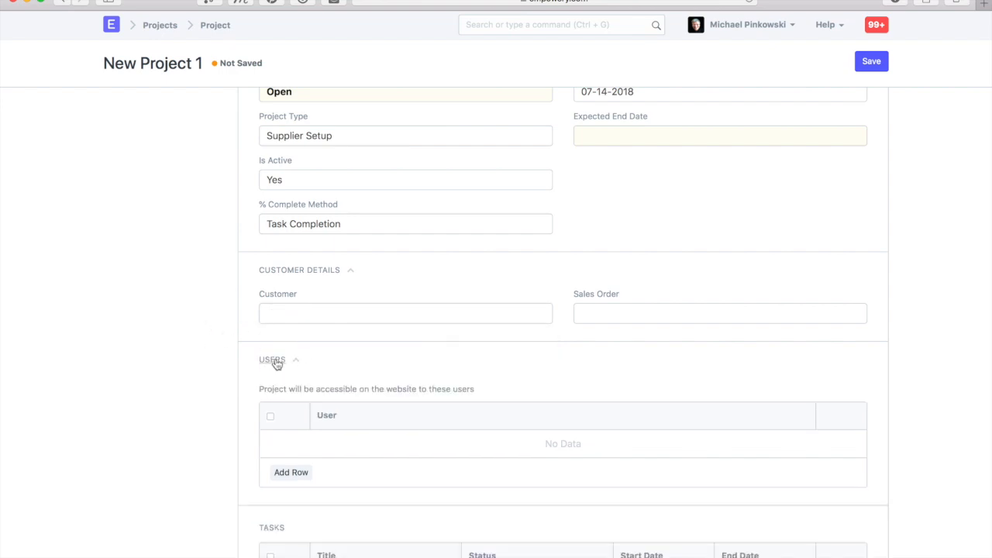
pyautogui.click(291, 473)
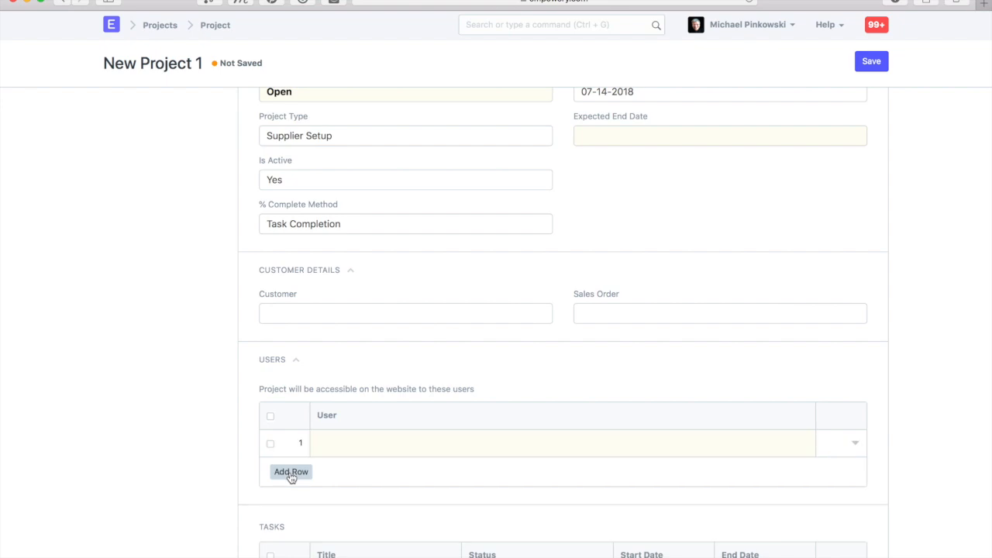
pyautogui.click(345, 447)
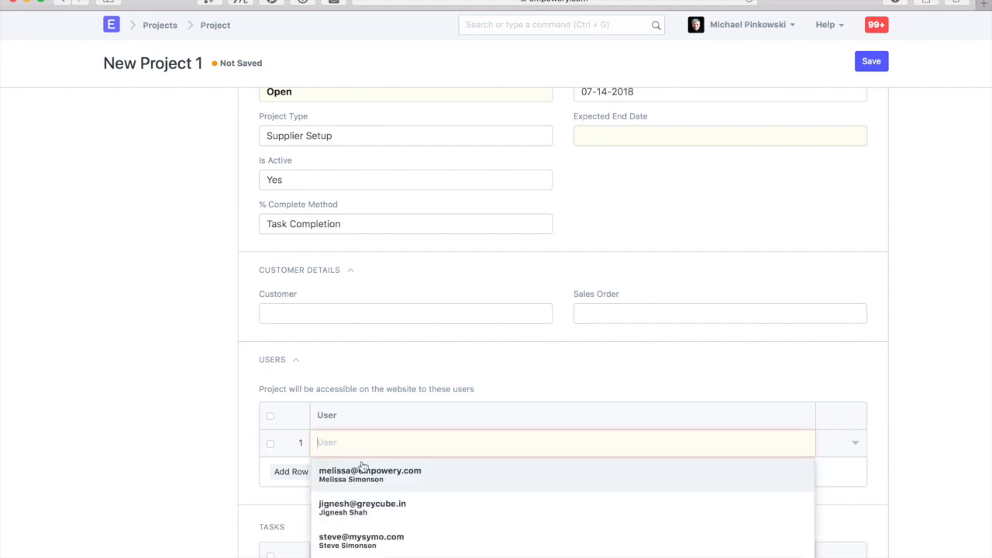
pyautogui.scroll(-2, 363, 468)
pyautogui.scroll(-5, 363, 467)
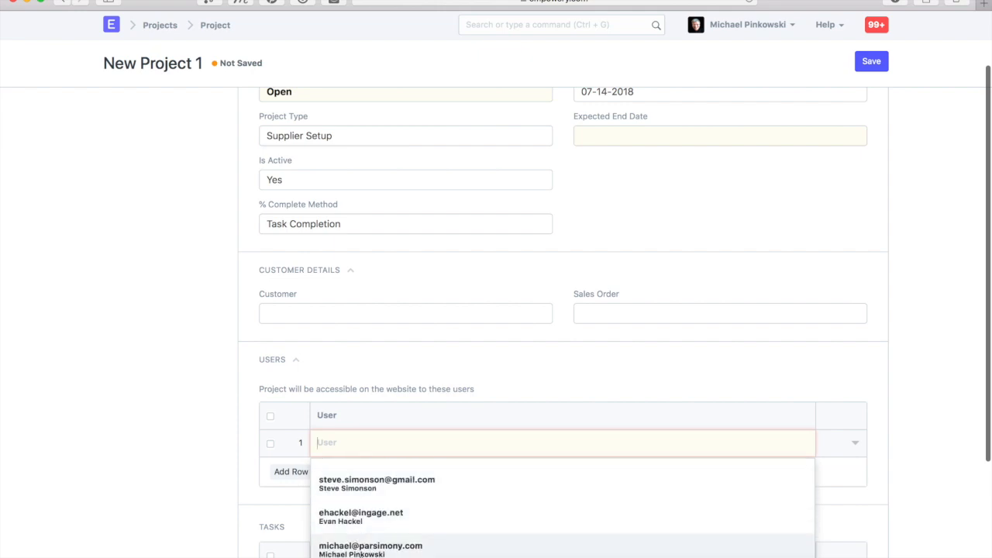
pyautogui.click(364, 549)
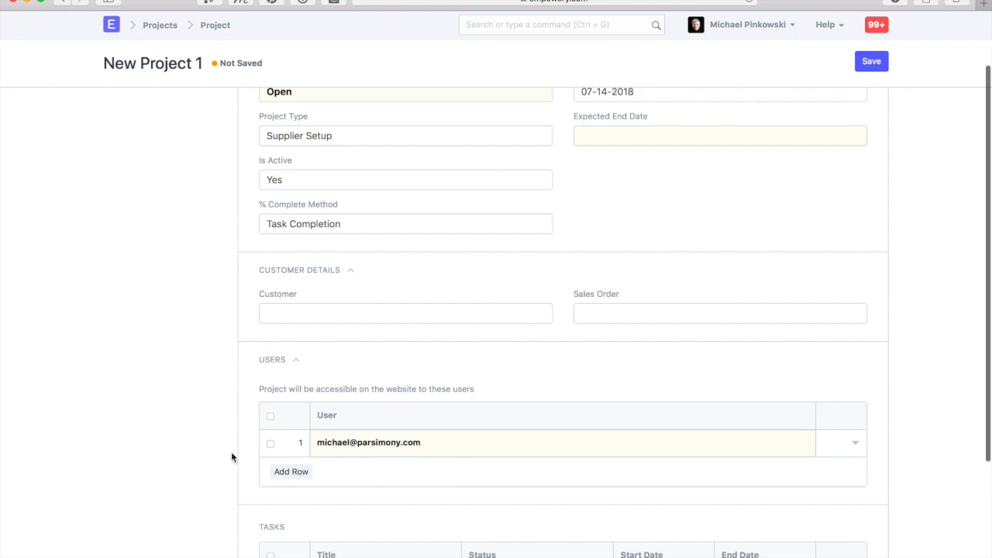
# Expand the Notes and the Costing and Billing sections and review the whole project form
pyautogui.scroll(-5, 230, 453)
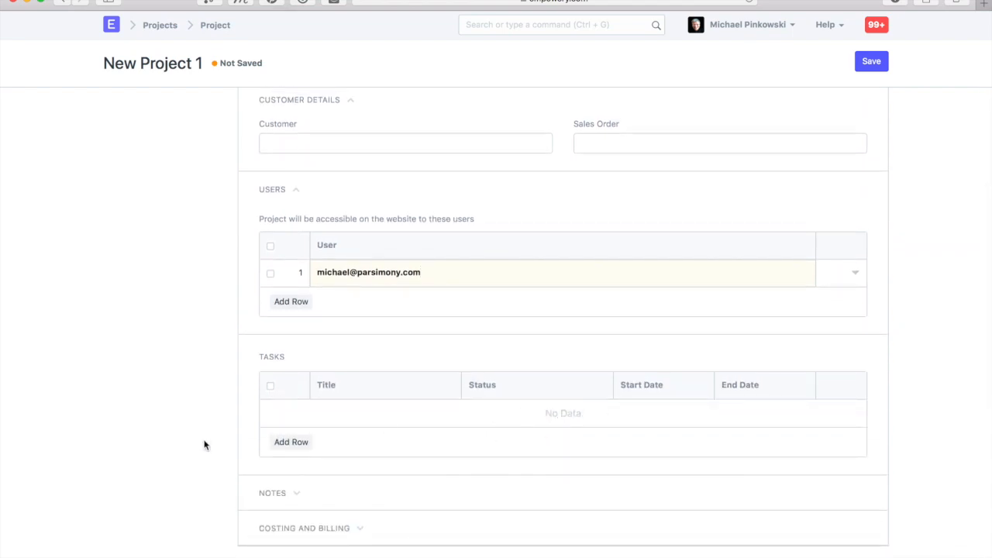
pyautogui.scroll(-1, 187, 432)
pyautogui.click(276, 482)
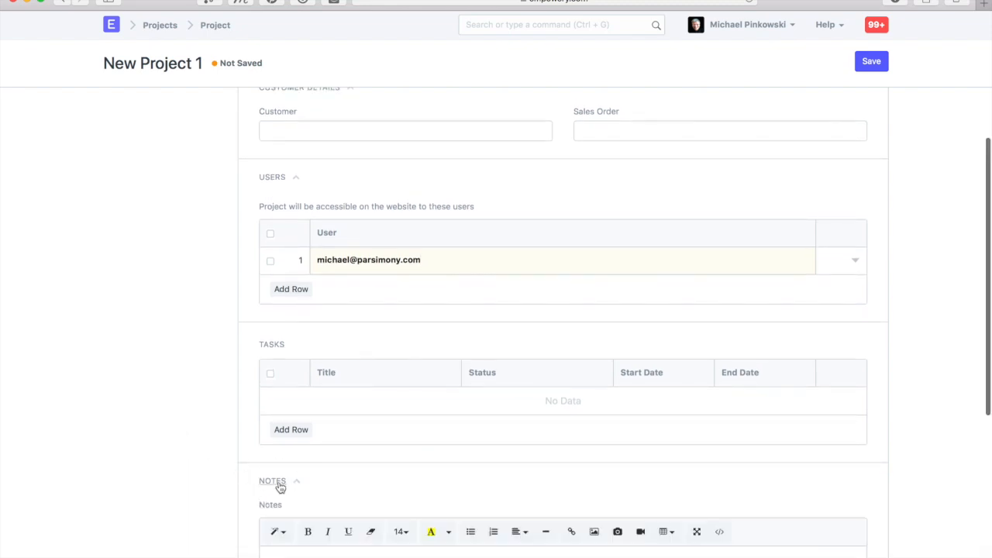
pyautogui.scroll(-5, 162, 465)
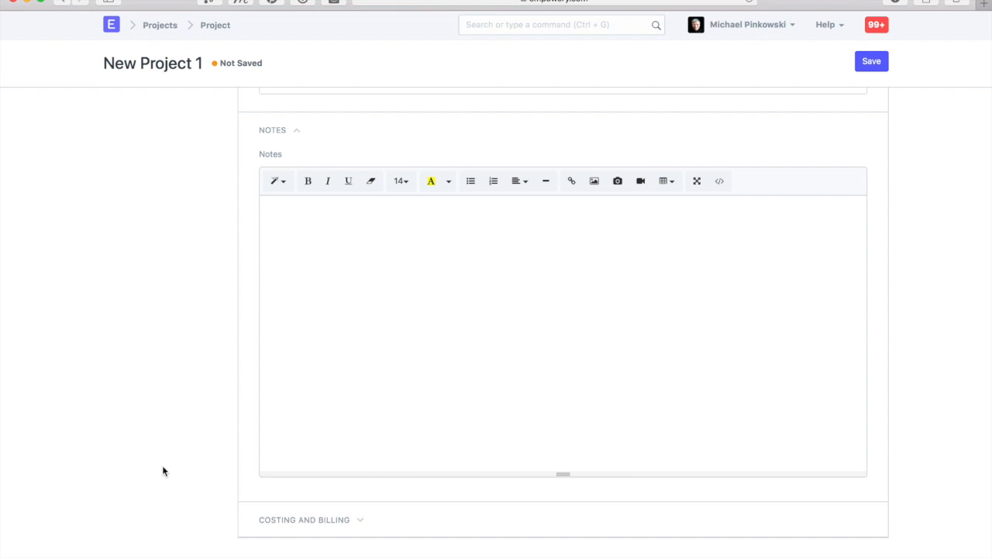
pyautogui.click(290, 520)
pyautogui.scroll(-3, 199, 515)
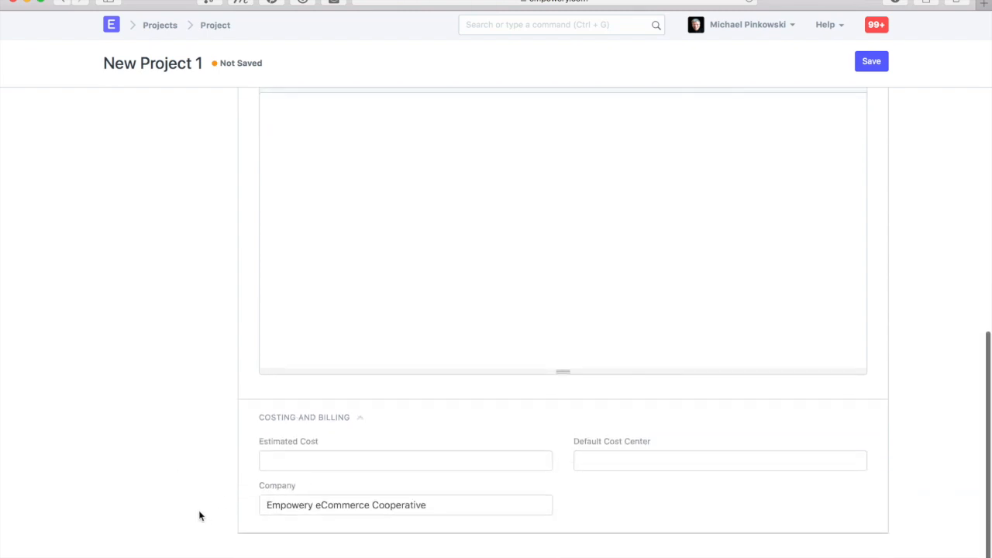
pyautogui.scroll(10, 200, 515)
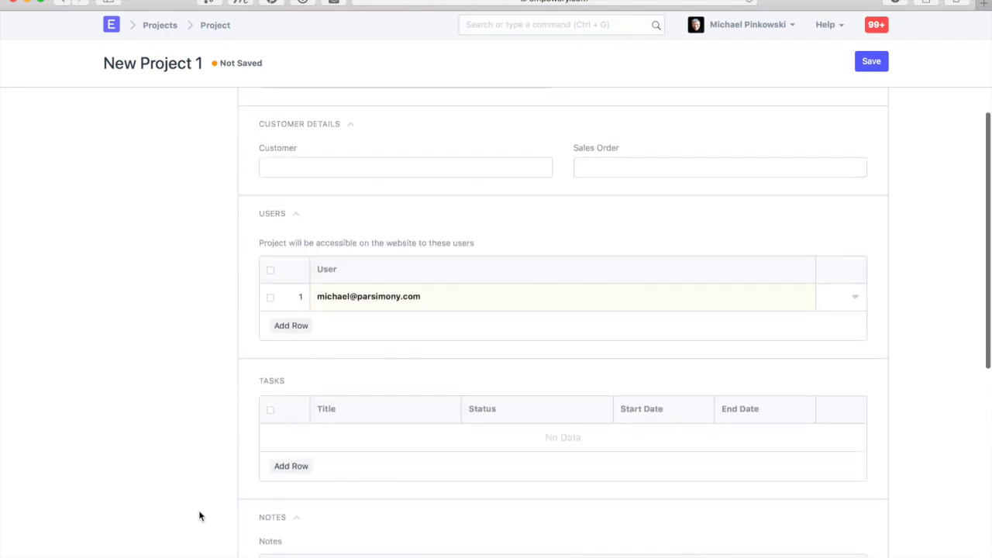
pyautogui.scroll(3, 198, 510)
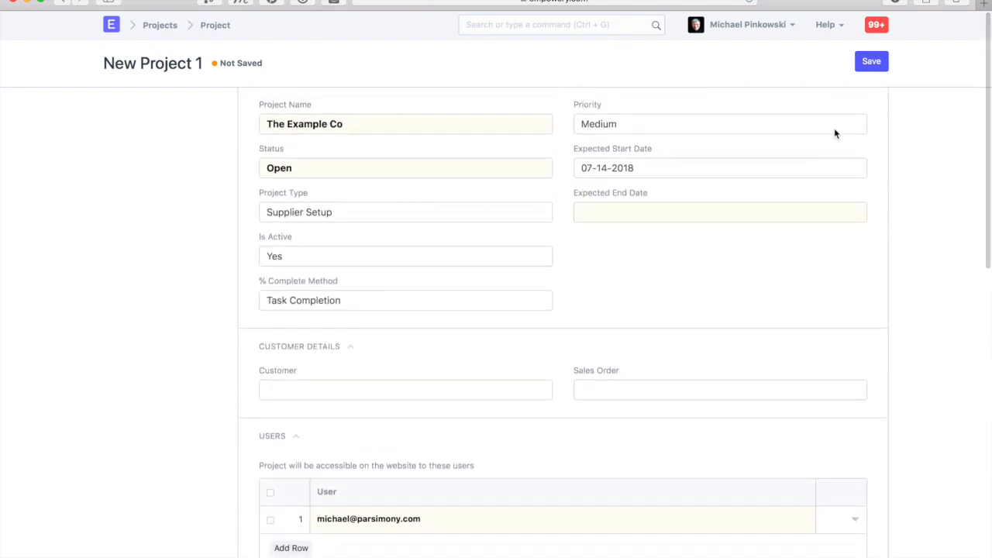
# Save the new project and look over its dashboard, linked document types and details
pyautogui.click(872, 62)
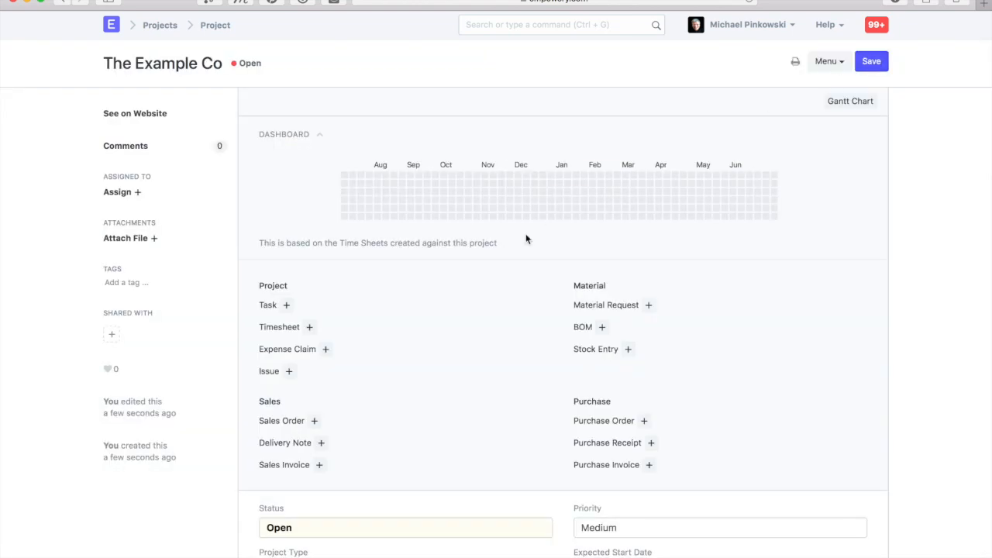
pyautogui.scroll(-6, 525, 239)
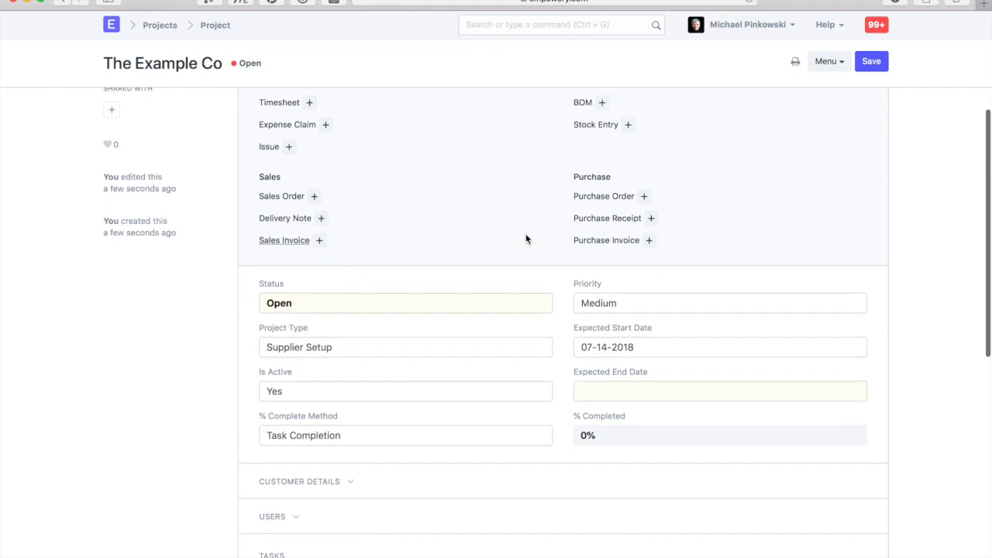
pyautogui.scroll(5, 525, 239)
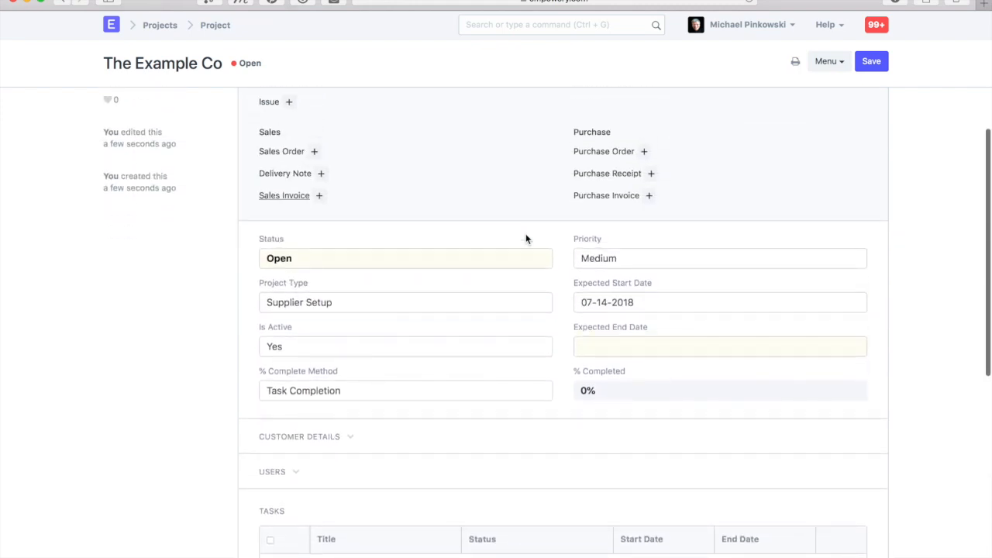
pyautogui.scroll(-1, 526, 238)
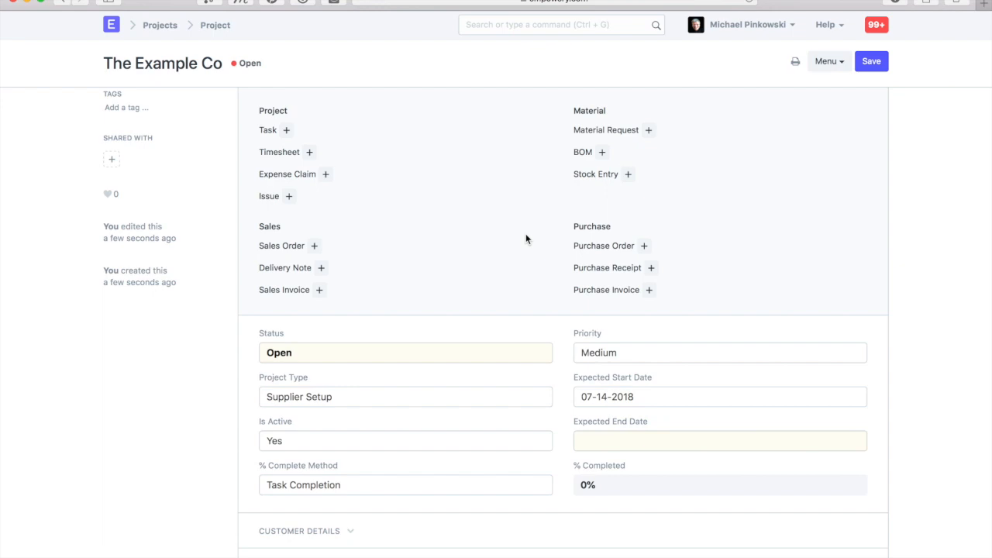
# Open the project's task list and go to the data import records for tasks
pyautogui.click(267, 130)
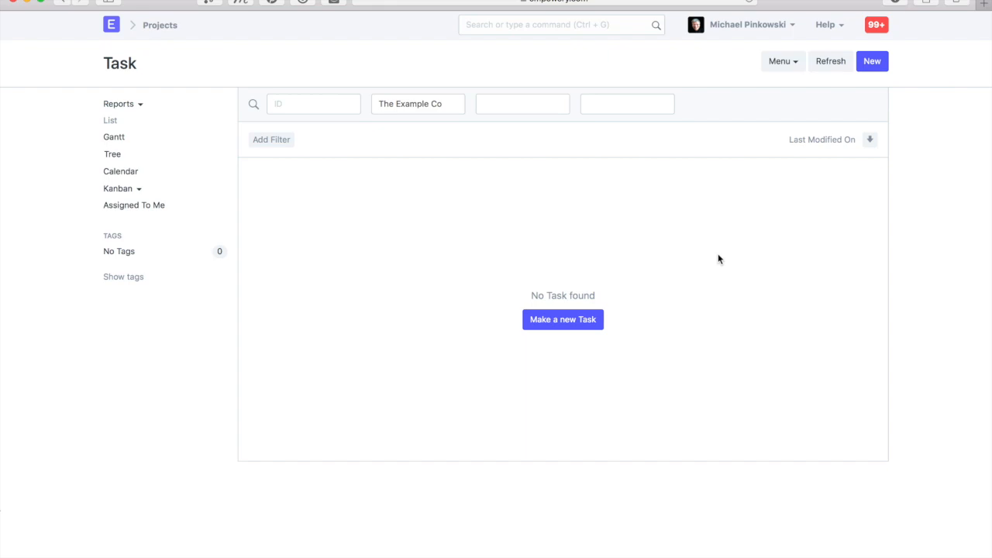
pyautogui.click(781, 62)
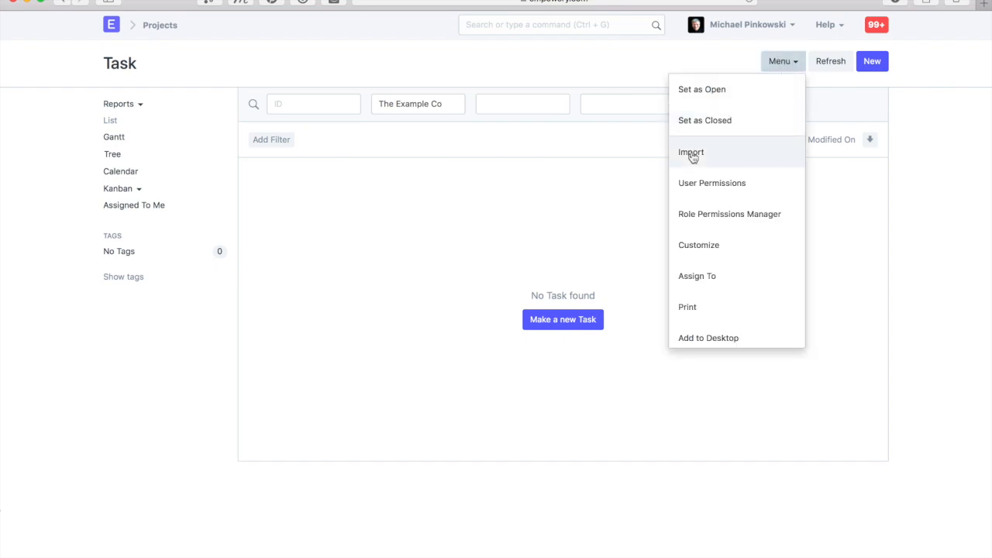
pyautogui.click(692, 154)
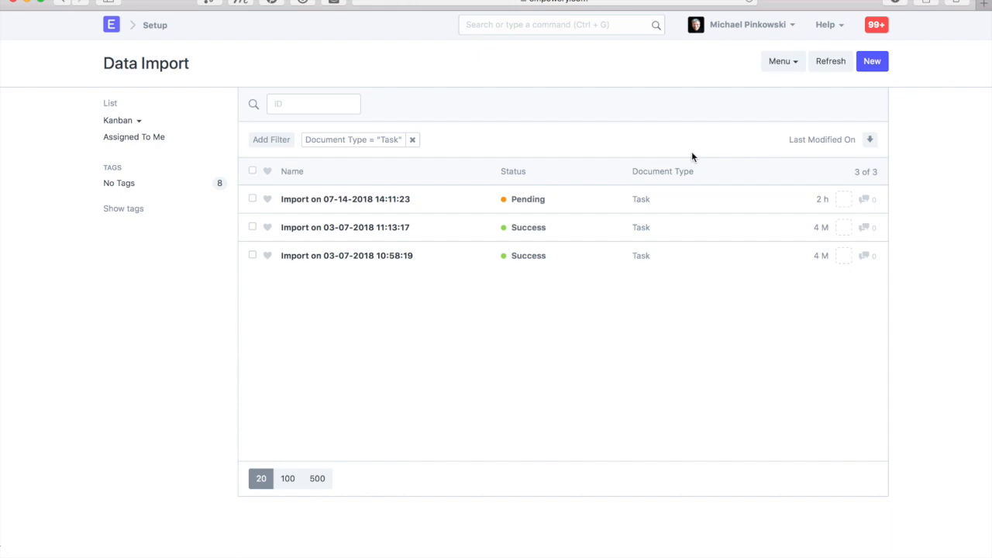
# Try to permanently delete all three existing Task imports from the Data Import list
pyautogui.click(252, 198)
pyautogui.click(252, 227)
pyautogui.click(252, 255)
pyautogui.click(872, 67)
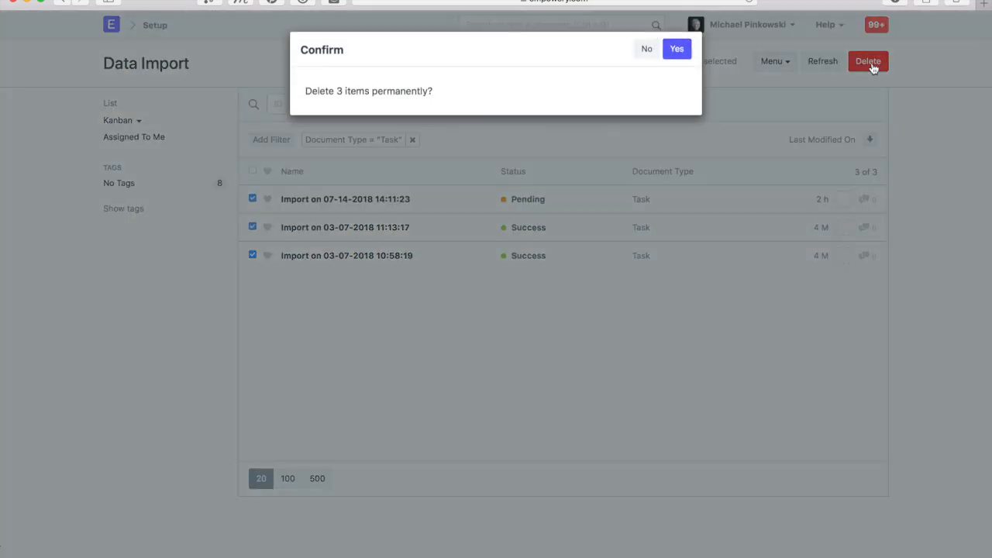
pyautogui.click(680, 48)
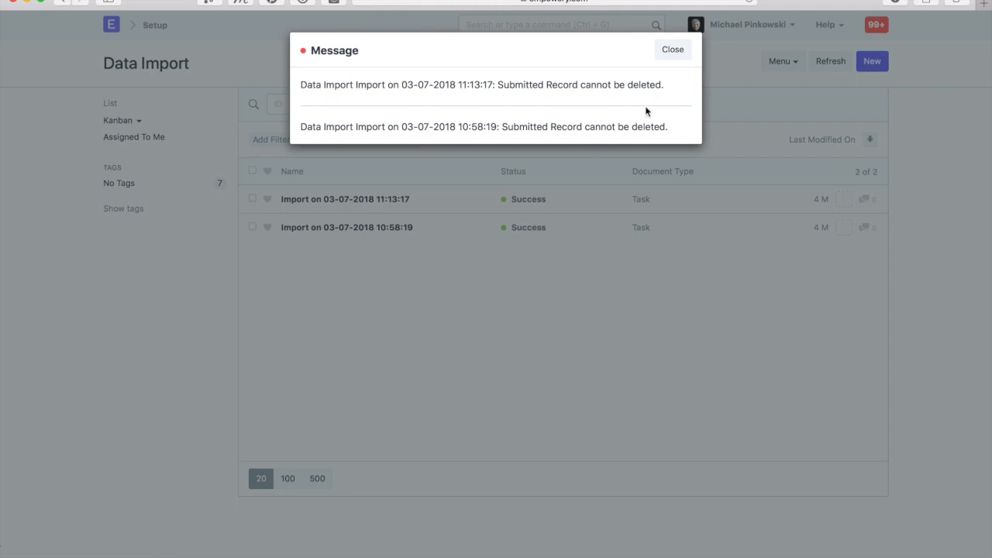
pyautogui.click(674, 48)
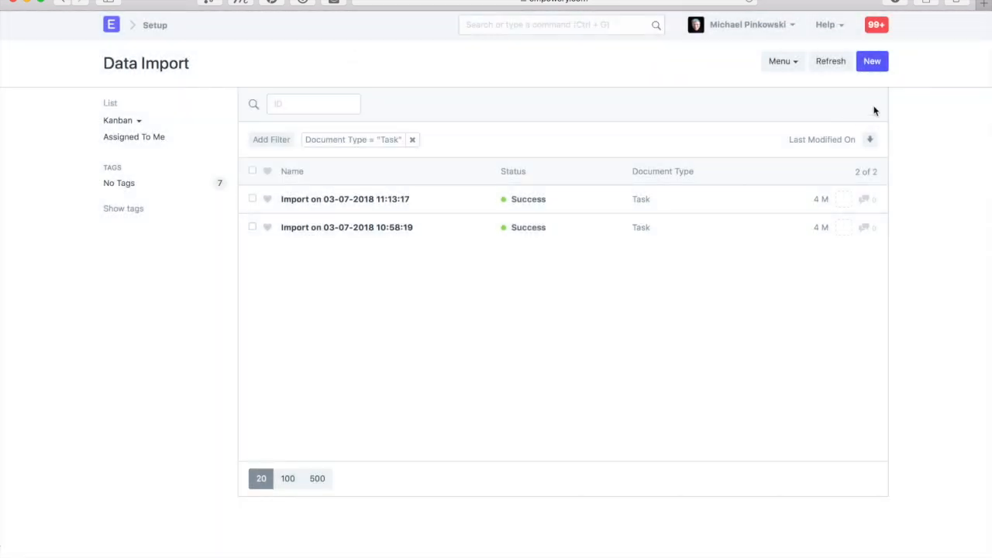
# Create a new data import for the Task document type and switch to Microsoft Excel
pyautogui.click(871, 61)
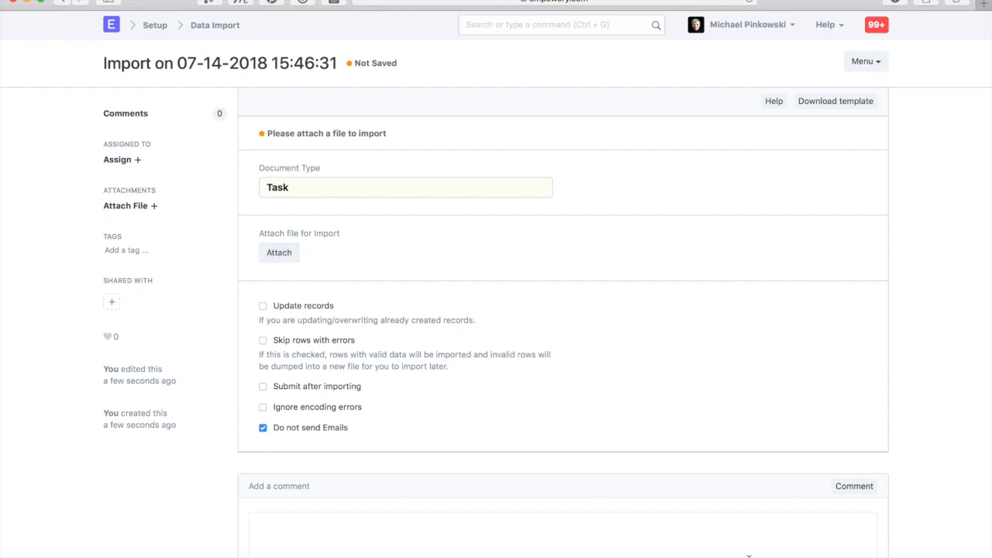
pyautogui.moveTo(778, 555)
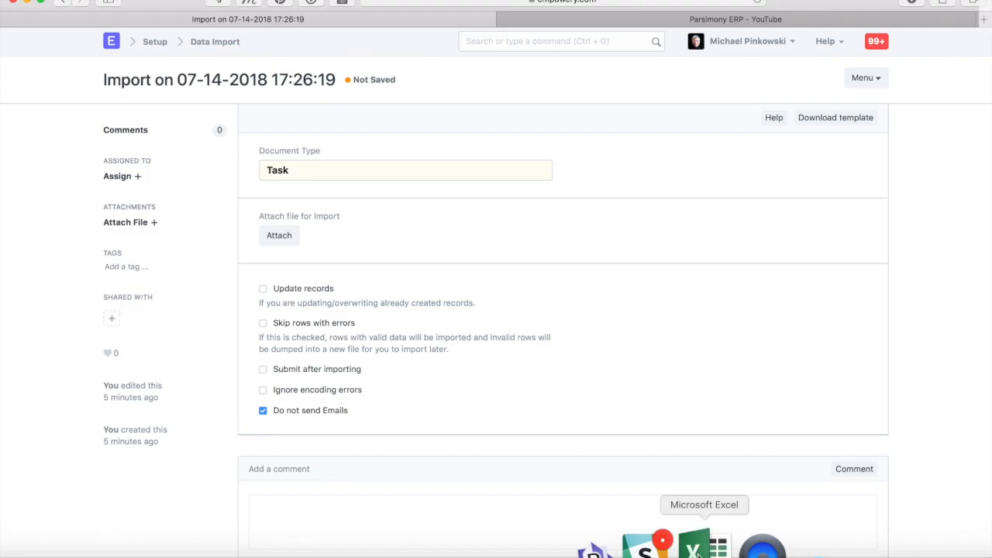
pyautogui.click(752, 547)
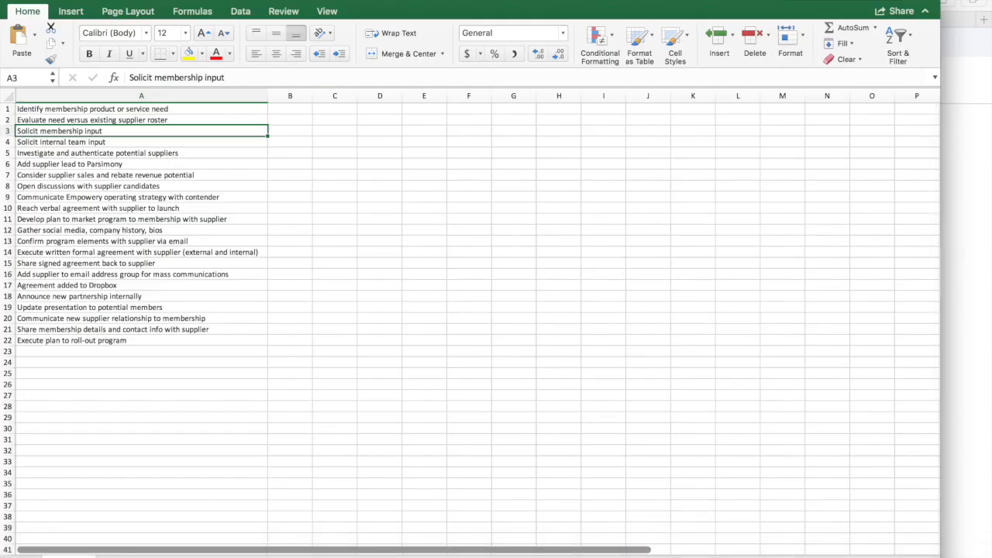
# Open the workbook "_EMP-Supplier Setup Tasks v1-0.xlsm" from the Supplier Setup folder with macros enabled
pyautogui.click(81, 1)
pyautogui.moveTo(93, 33)
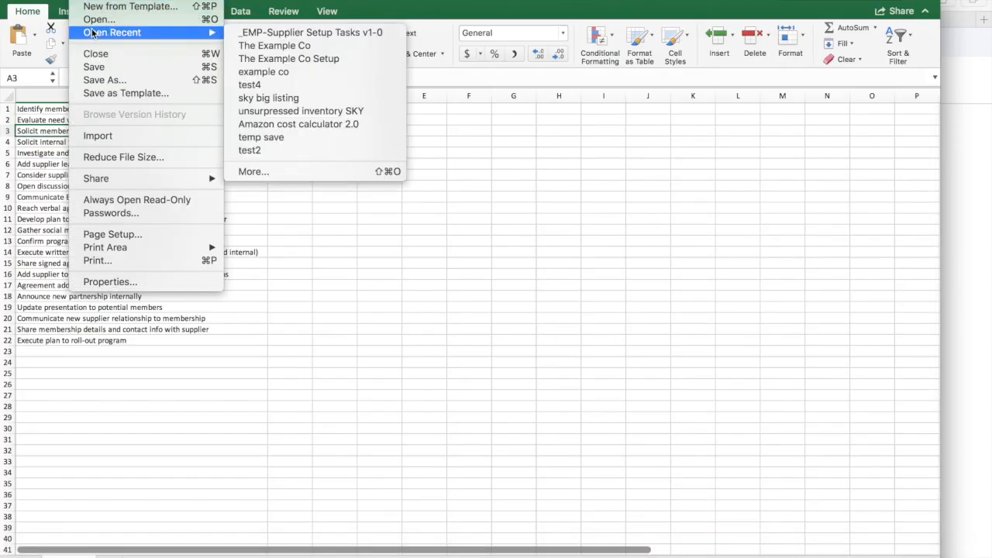
pyautogui.click(93, 20)
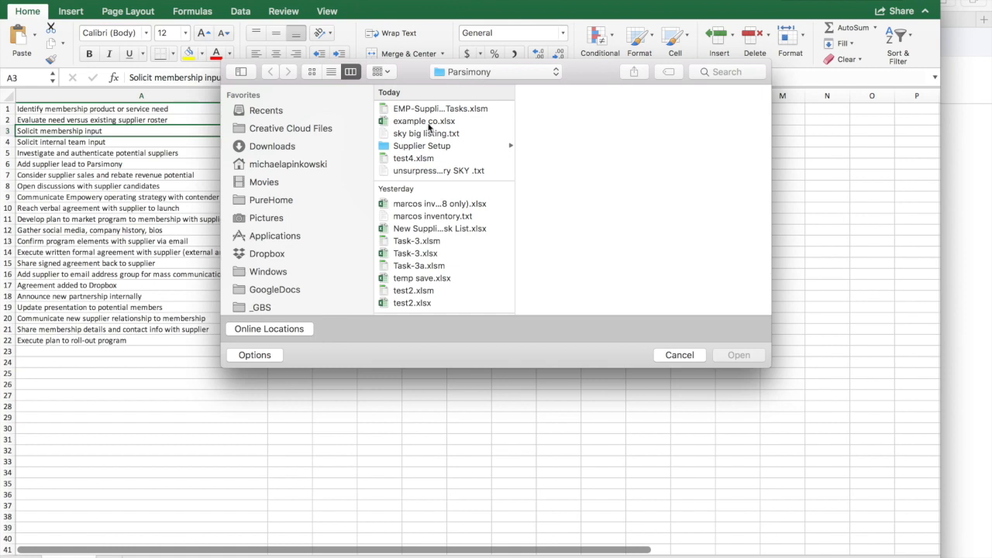
pyautogui.click(385, 148)
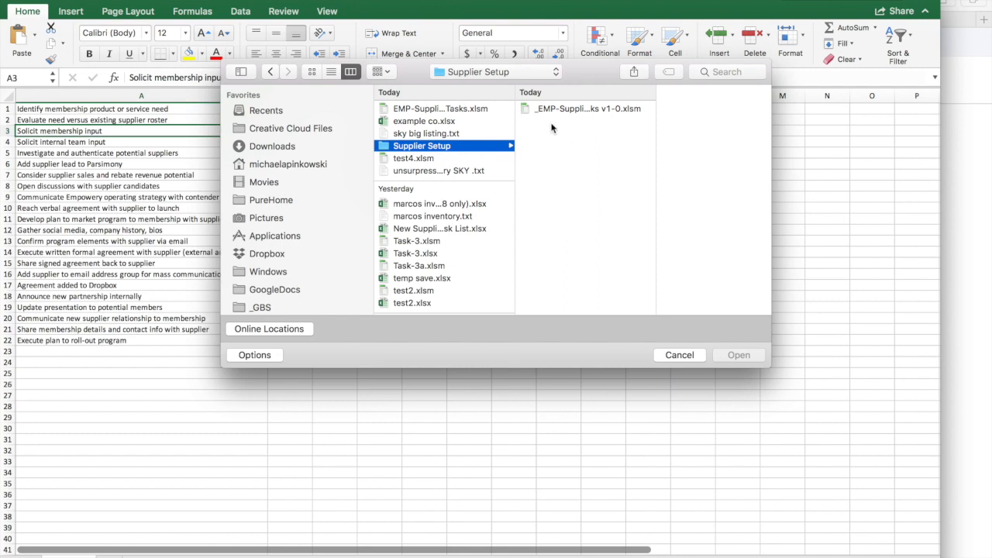
pyautogui.click(527, 113)
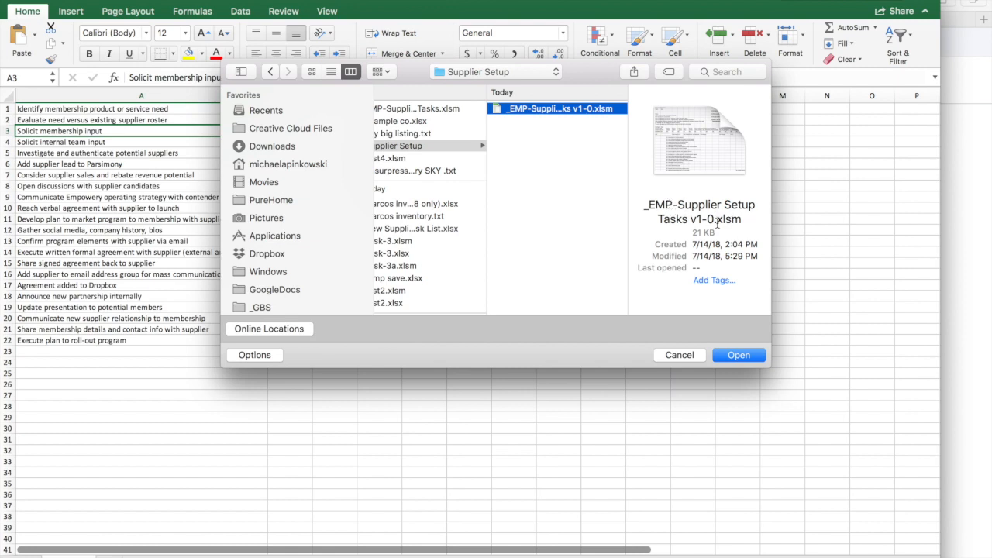
pyautogui.moveTo(730, 220); pyautogui.dragTo(755, 223)
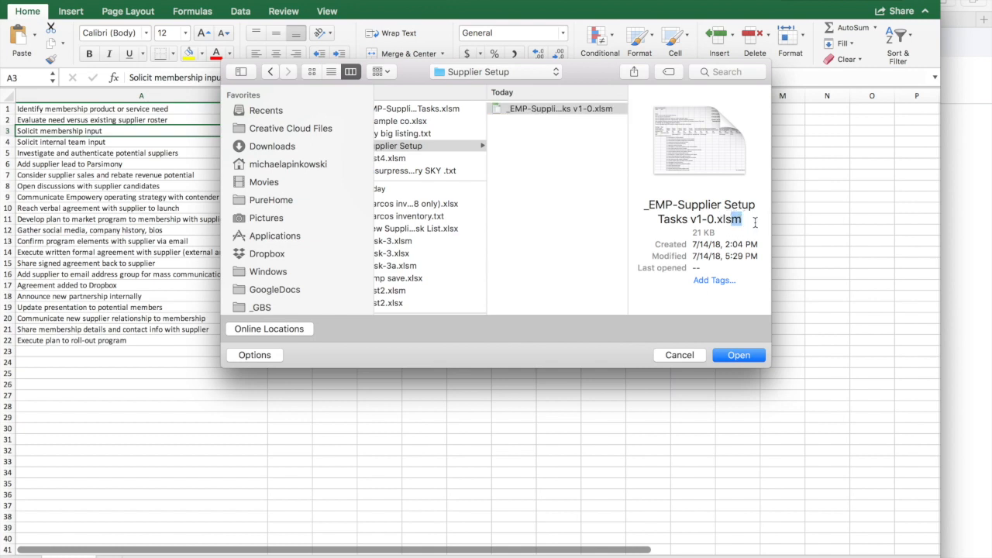
pyautogui.click(738, 355)
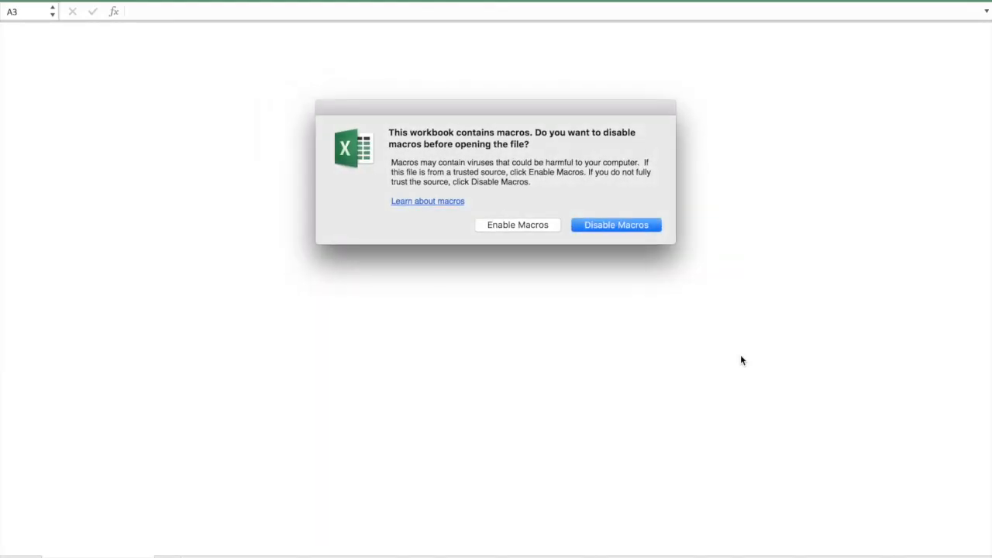
pyautogui.click(520, 226)
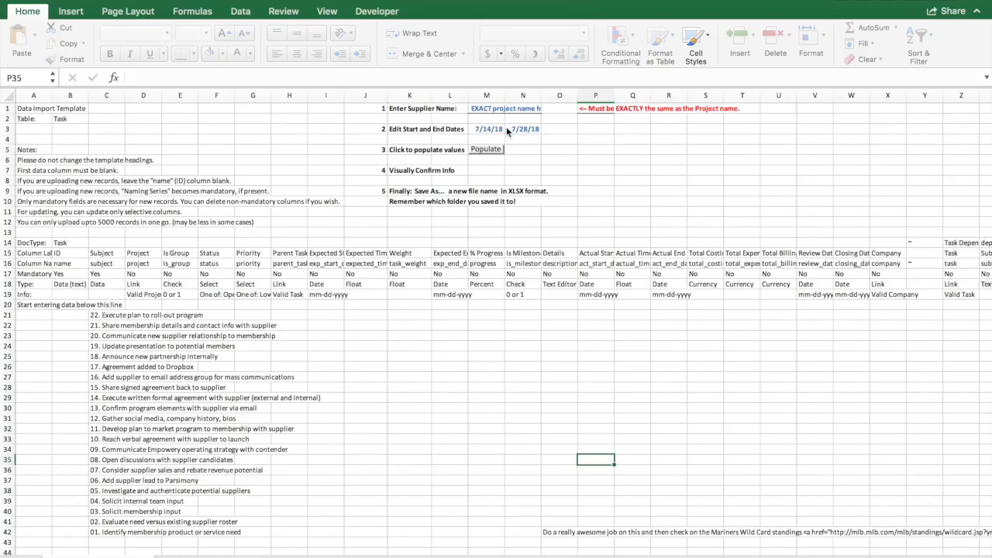
# Replace the placeholder supplier name in cell M1 with "The Example Co"
pyautogui.click(484, 110)
pyautogui.moveTo(237, 77); pyautogui.dragTo(112, 77)
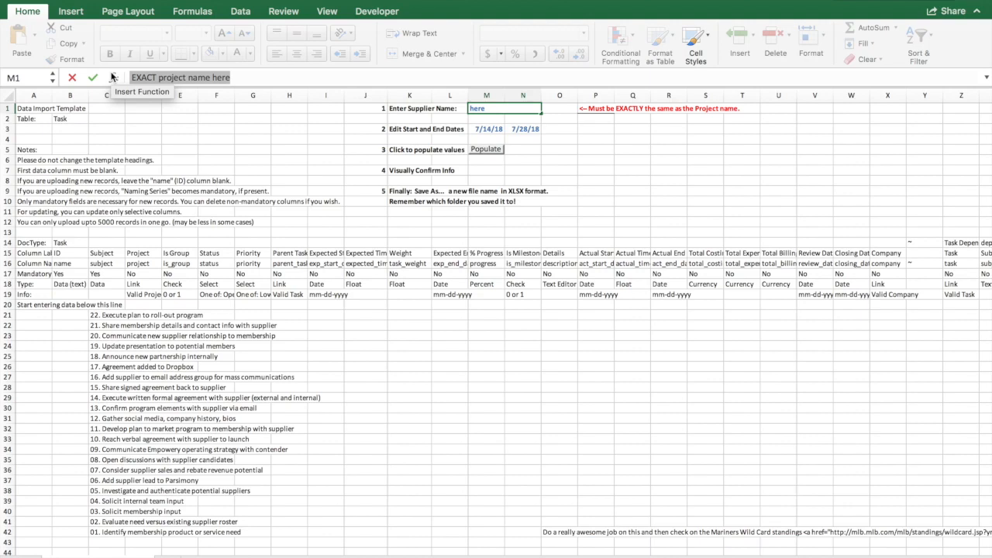
pyautogui.write('Th')
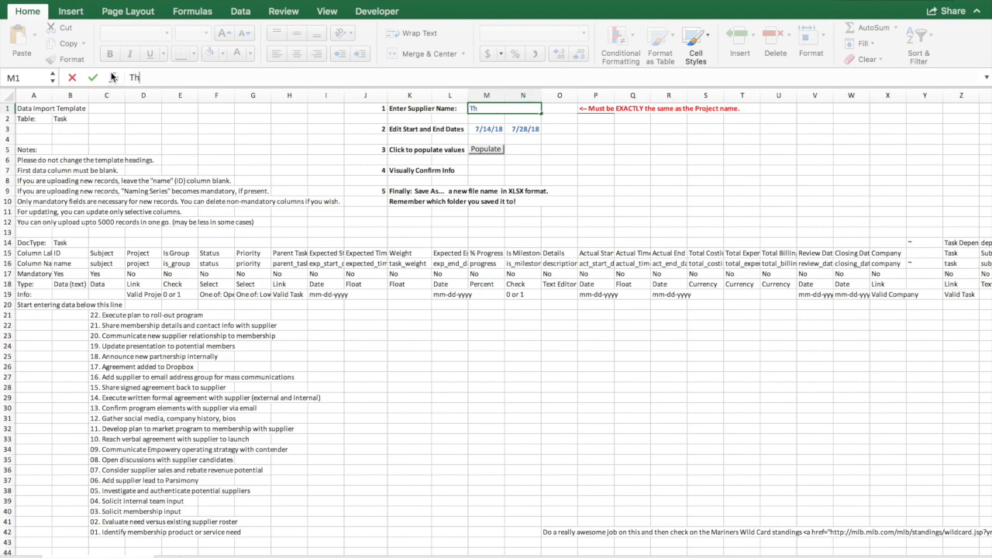
pyautogui.write('e Example Co')
pyautogui.press('Return')
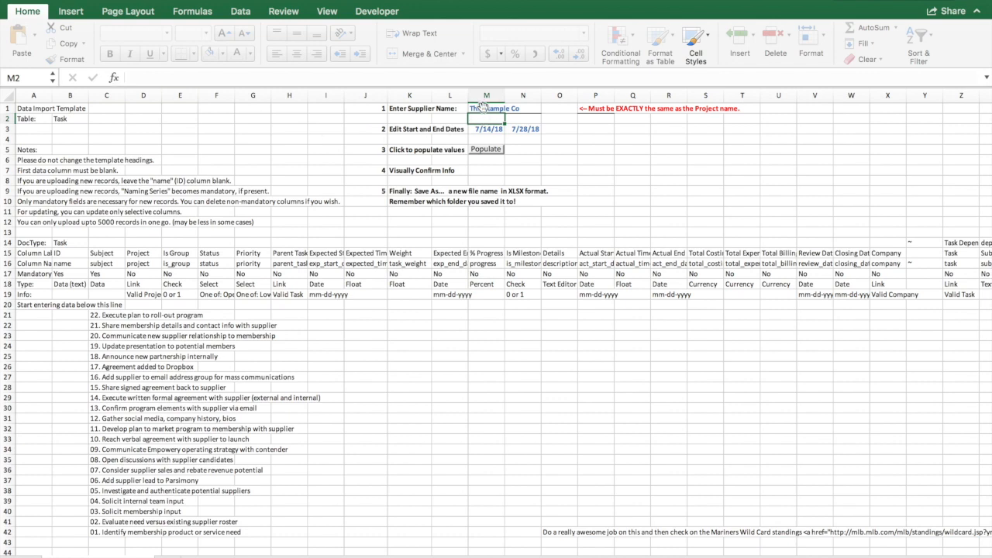
# Examine the start and end date formulas and the numbered task subjects in the import template
pyautogui.click(497, 129)
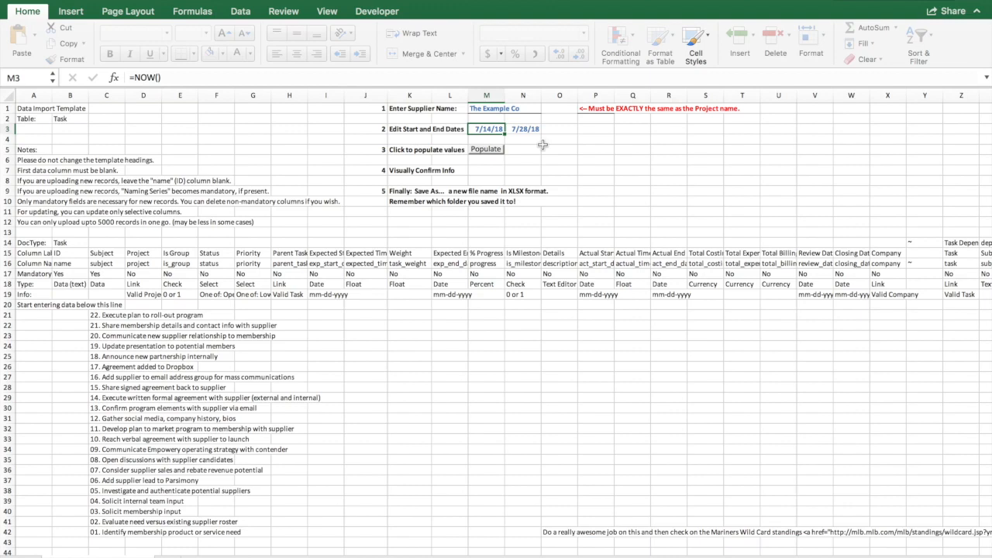
pyautogui.click(526, 129)
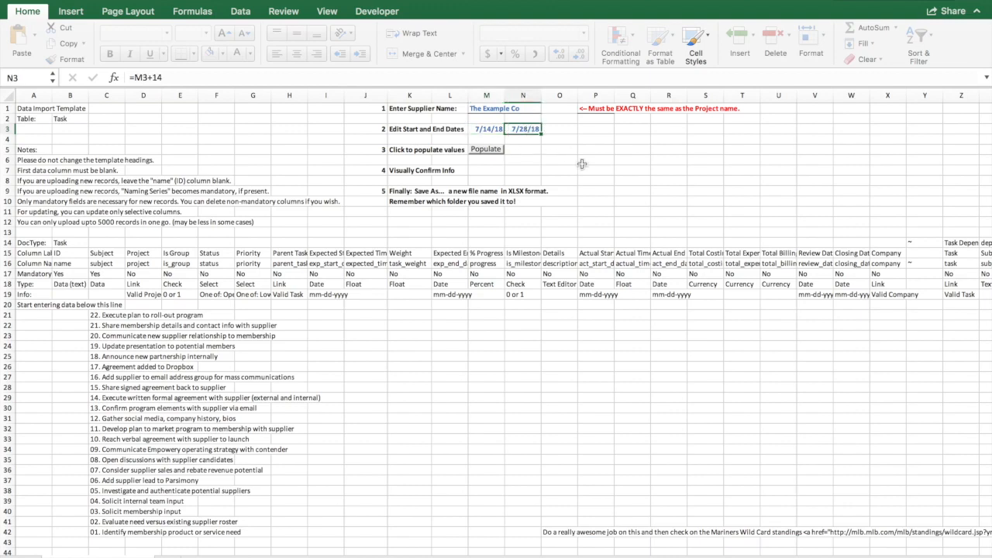
pyautogui.click(159, 76)
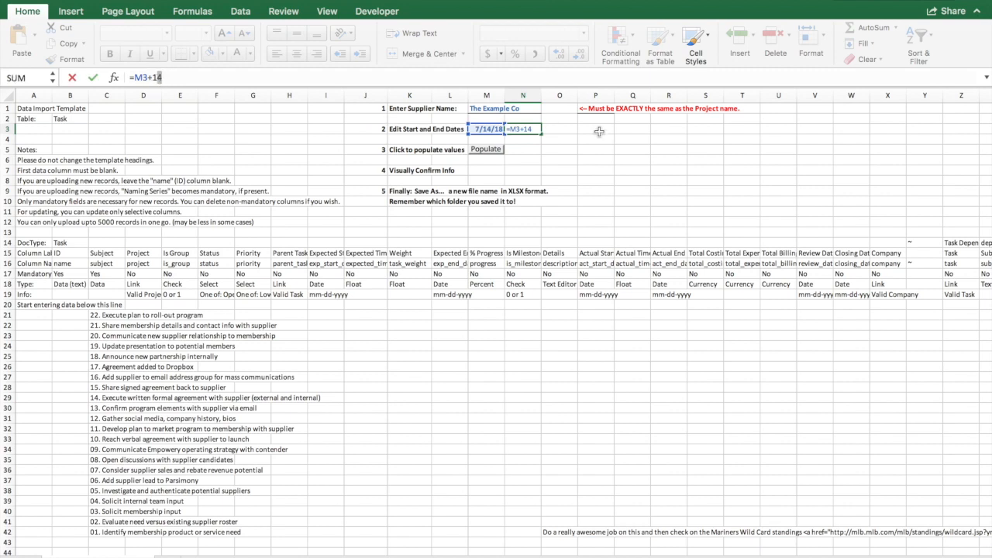
pyautogui.click(561, 140)
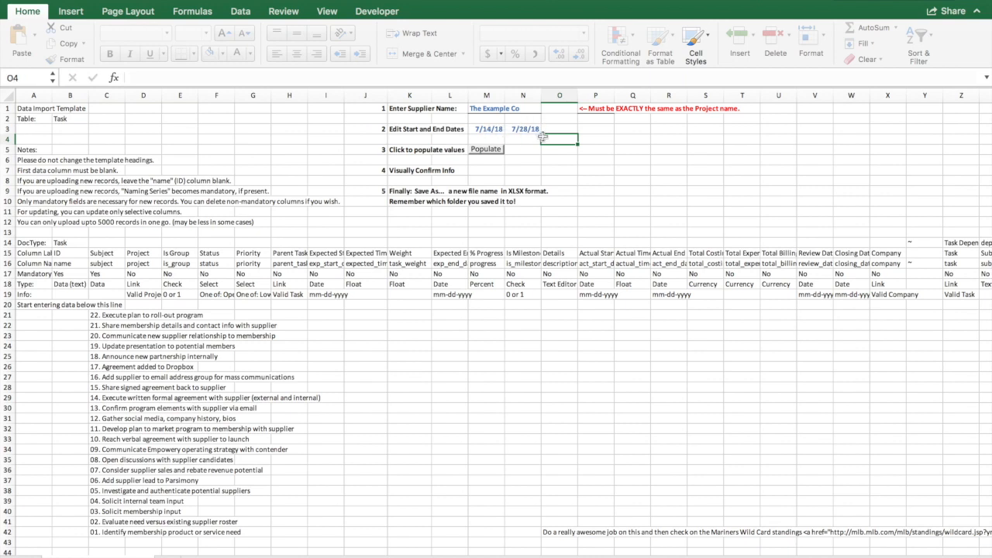
pyautogui.click(112, 316)
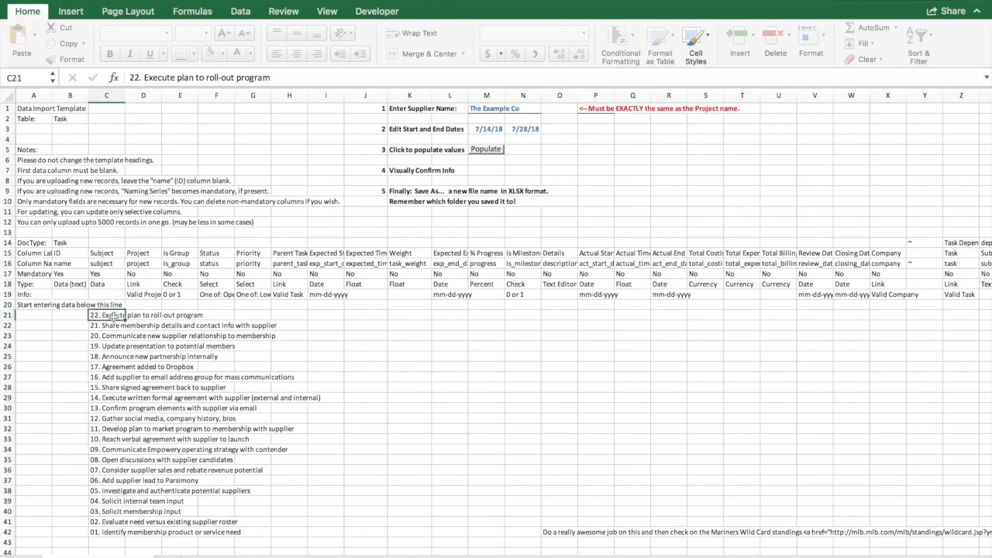
pyautogui.click(106, 532)
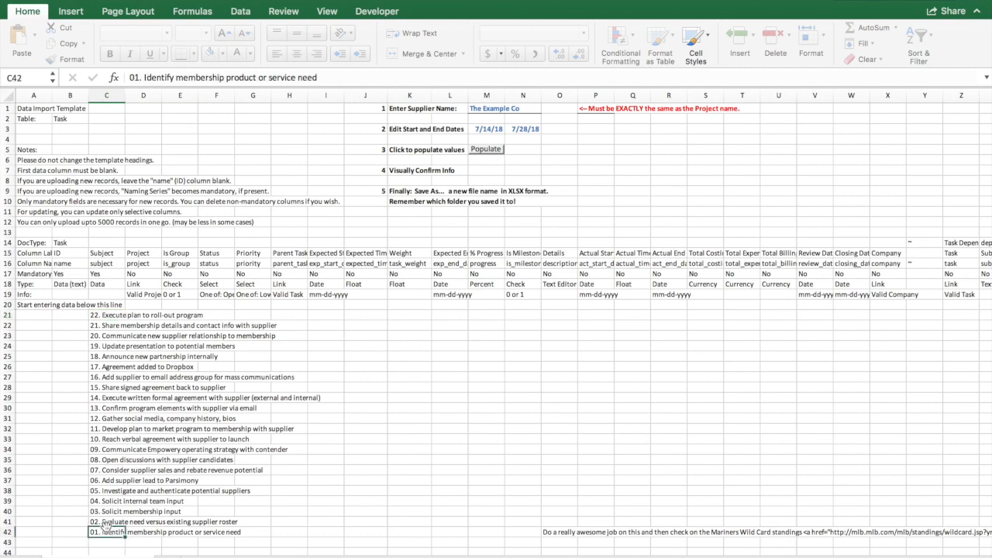
pyautogui.click(134, 77)
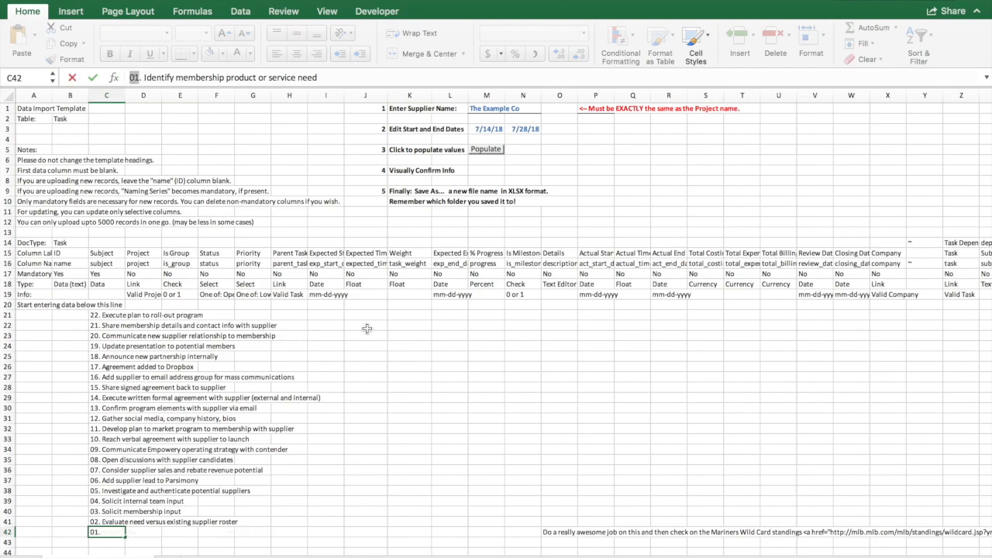
pyautogui.press('Escape')
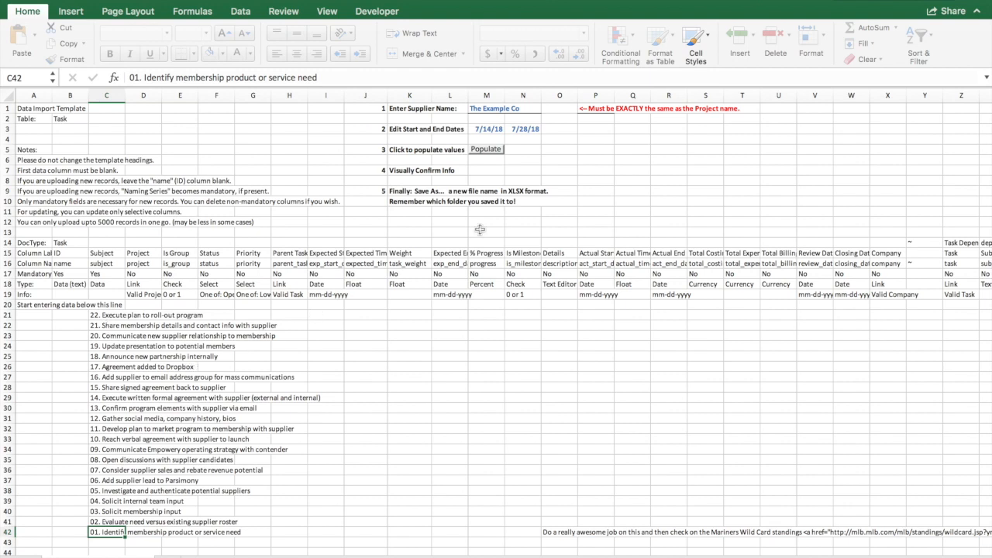
pyautogui.click(593, 190)
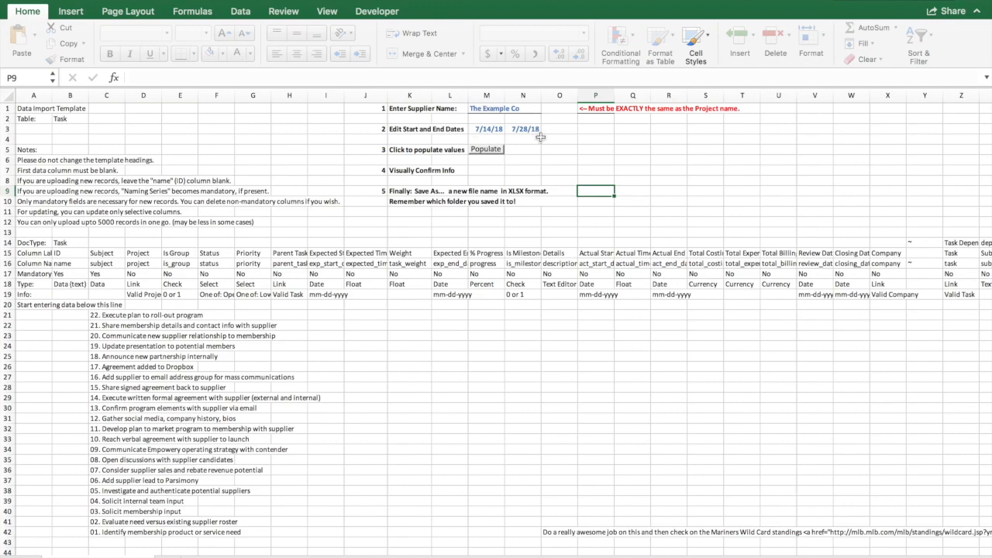
# Populate the task rows with the supplier name and dates, and save the workbook as macro-free "The Example Co" in Excel Workbook (.xlsx) format
pyautogui.click(485, 151)
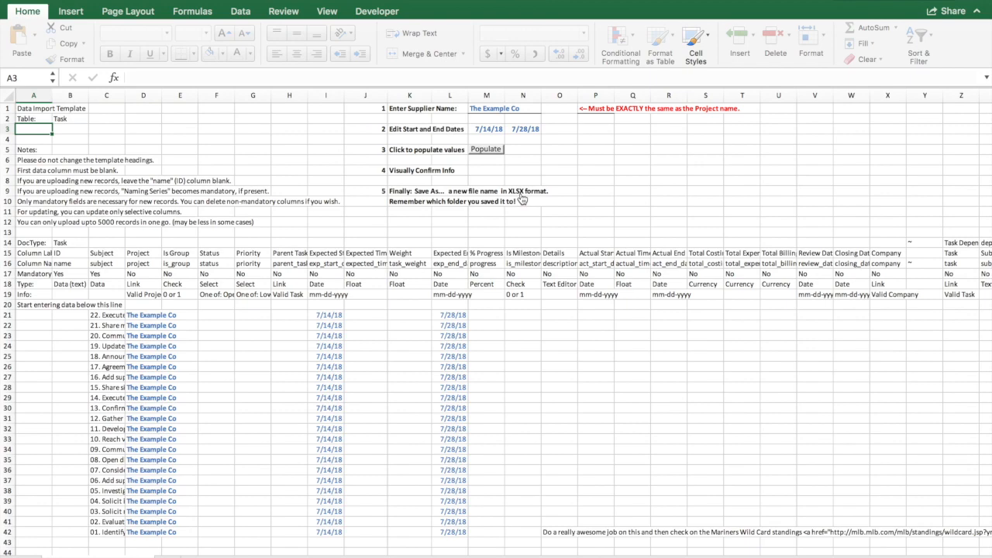
pyautogui.click(88, 1)
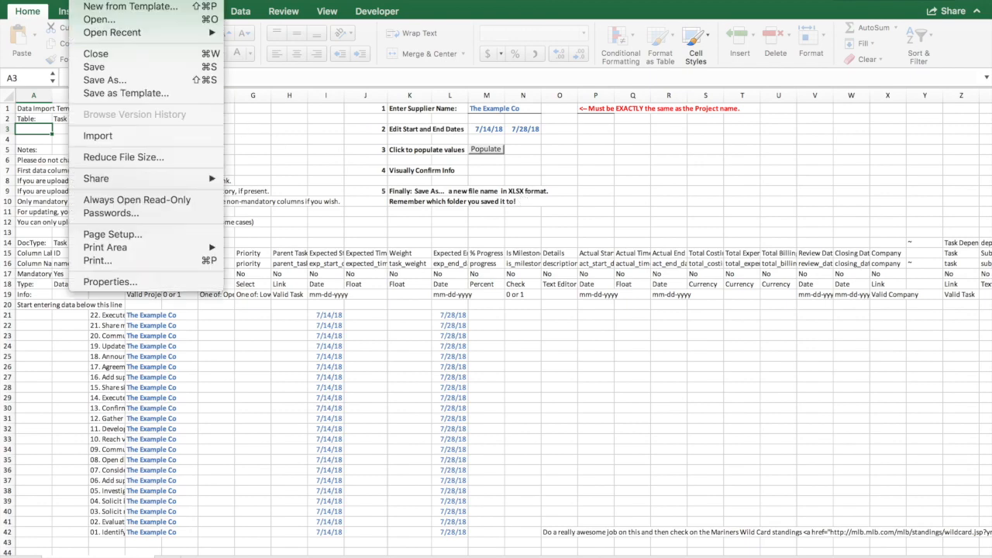
pyautogui.click(100, 80)
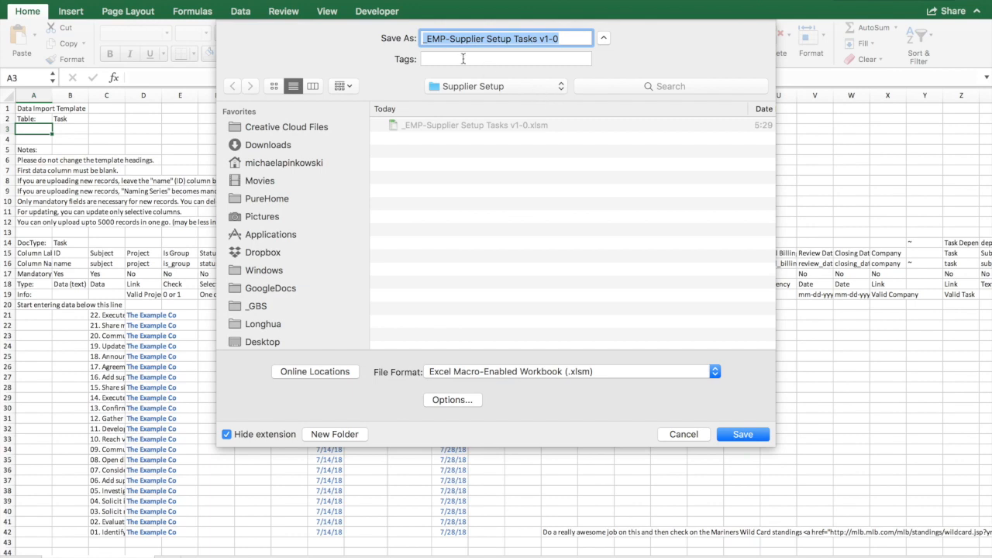
pyautogui.write('The ')
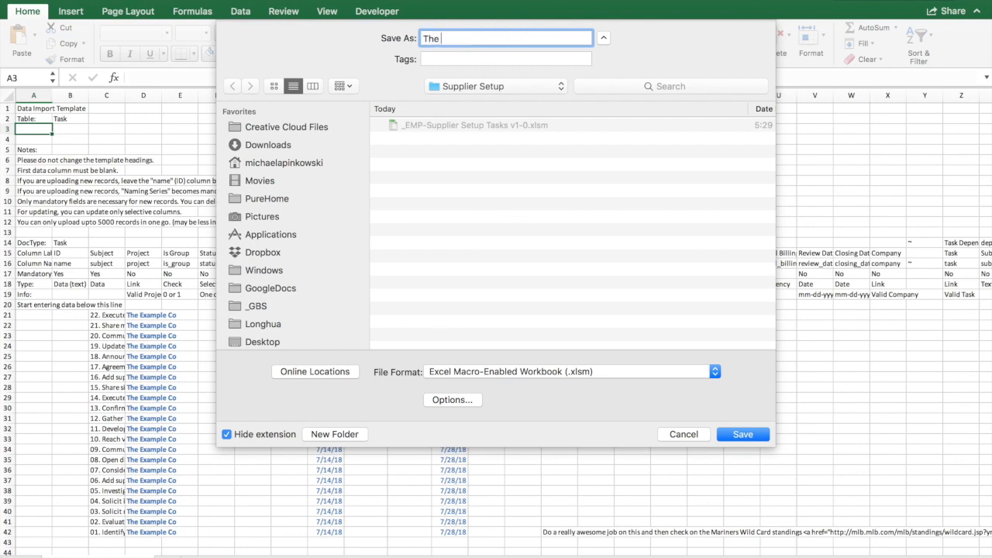
pyautogui.write('Example Co')
pyautogui.click(603, 372)
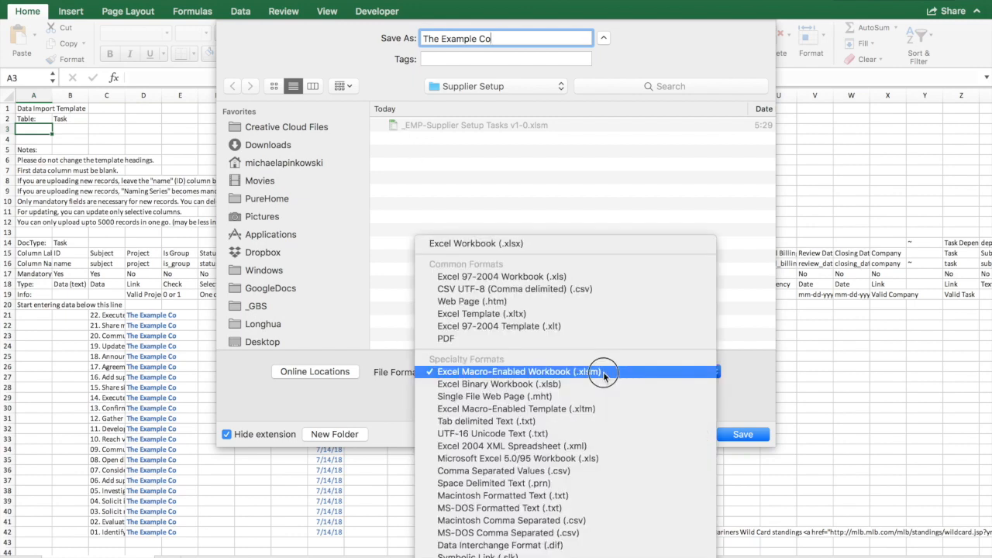
pyautogui.click(516, 243)
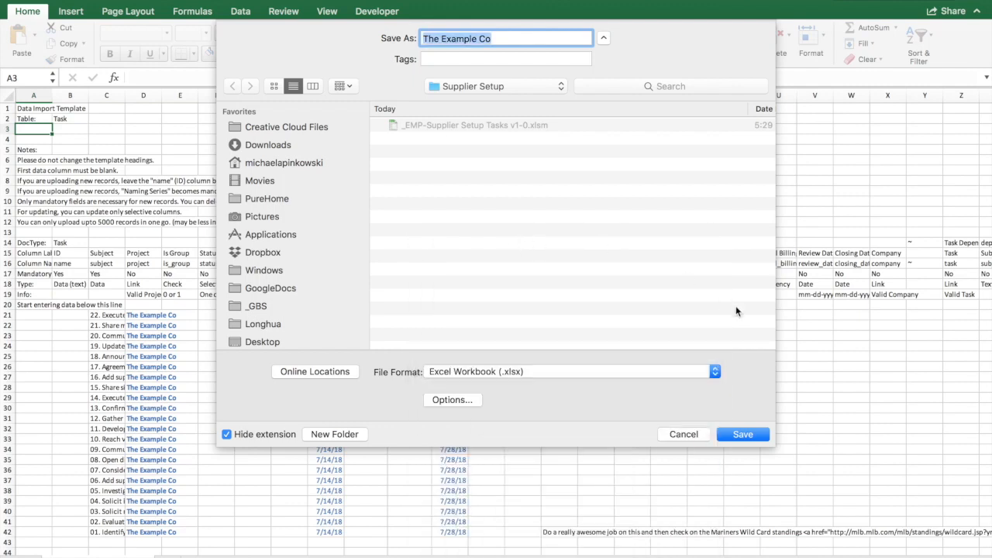
pyautogui.click(742, 434)
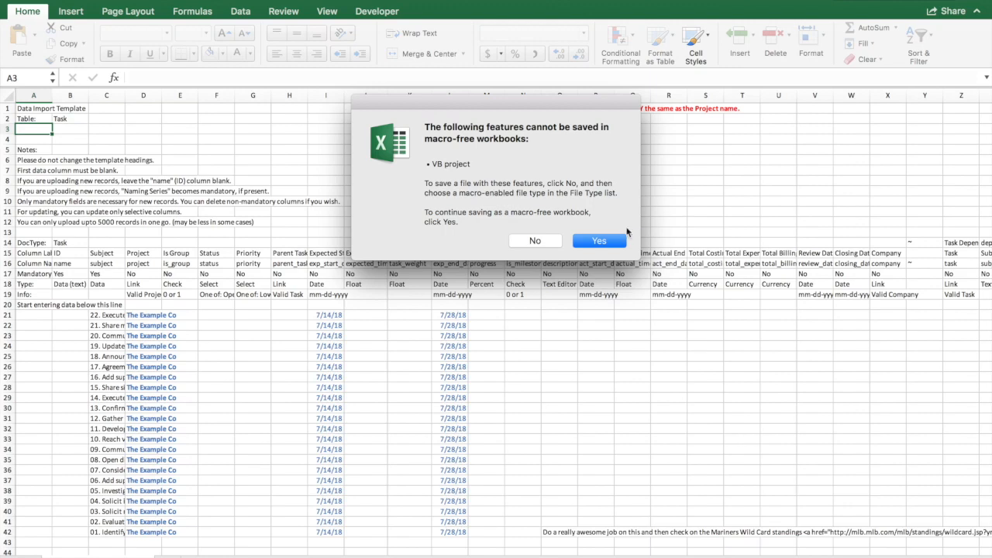
pyautogui.click(597, 242)
pyautogui.click(600, 241)
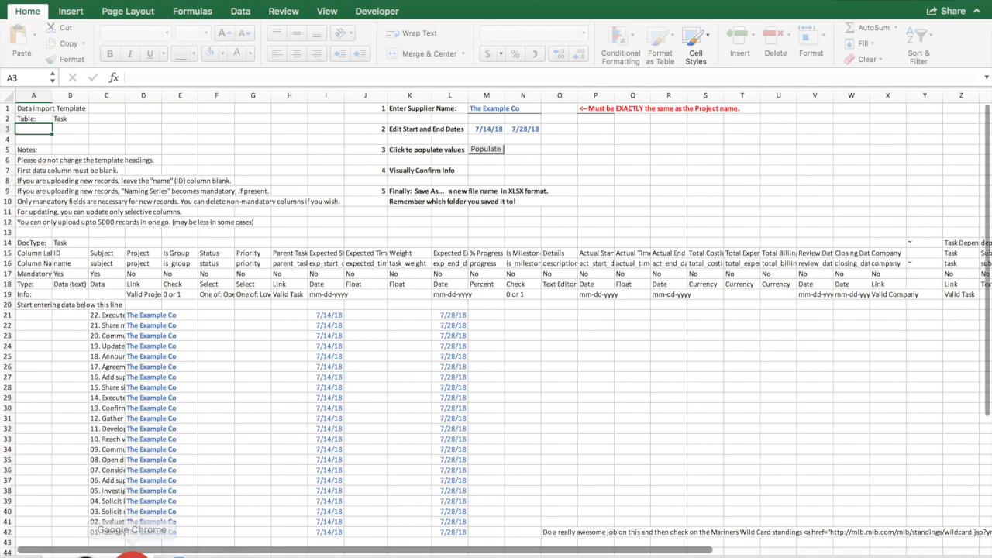
# Switch to Finder and locate the saved file "The Example Co.xlsx" in the Supplier Setup folder
pyautogui.click(28, 546)
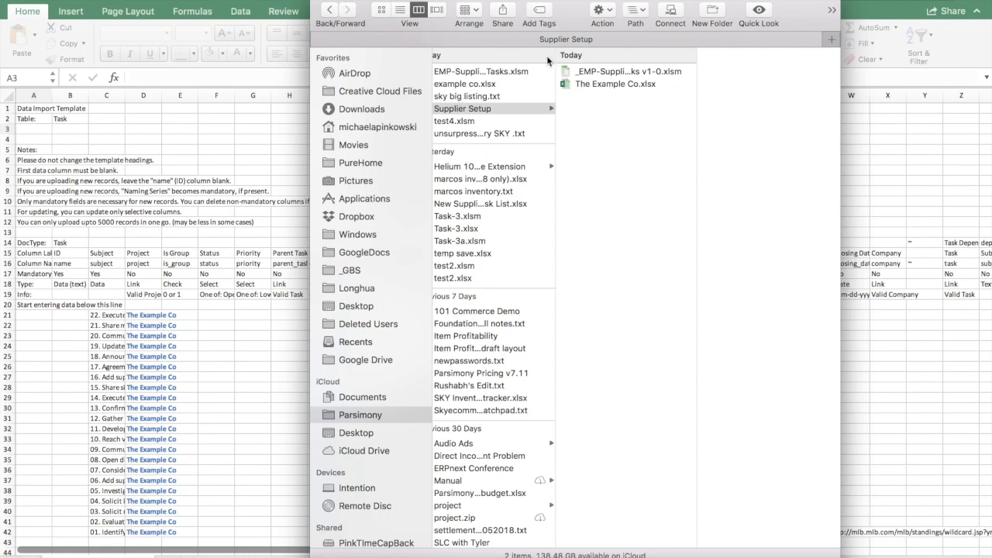
pyautogui.click(457, 108)
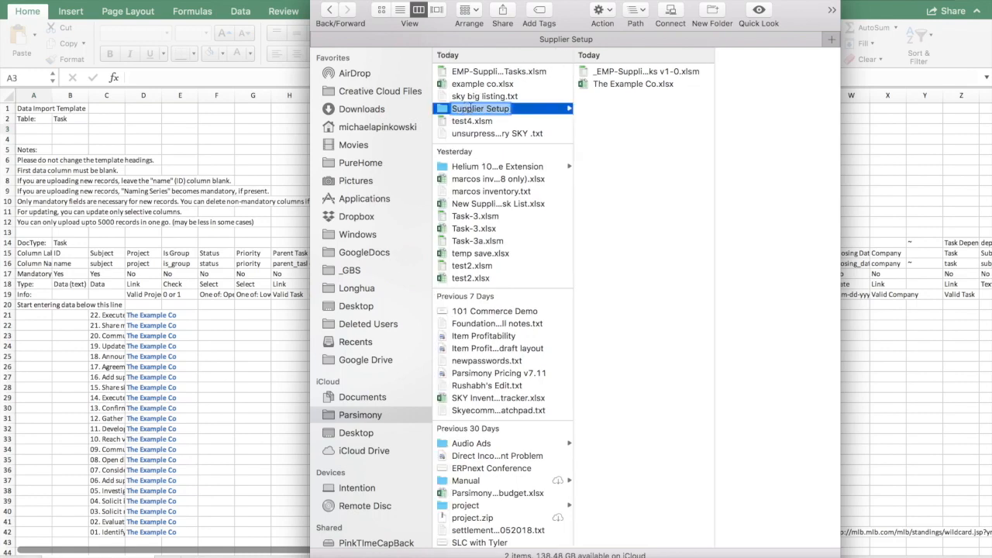
pyautogui.click(633, 113)
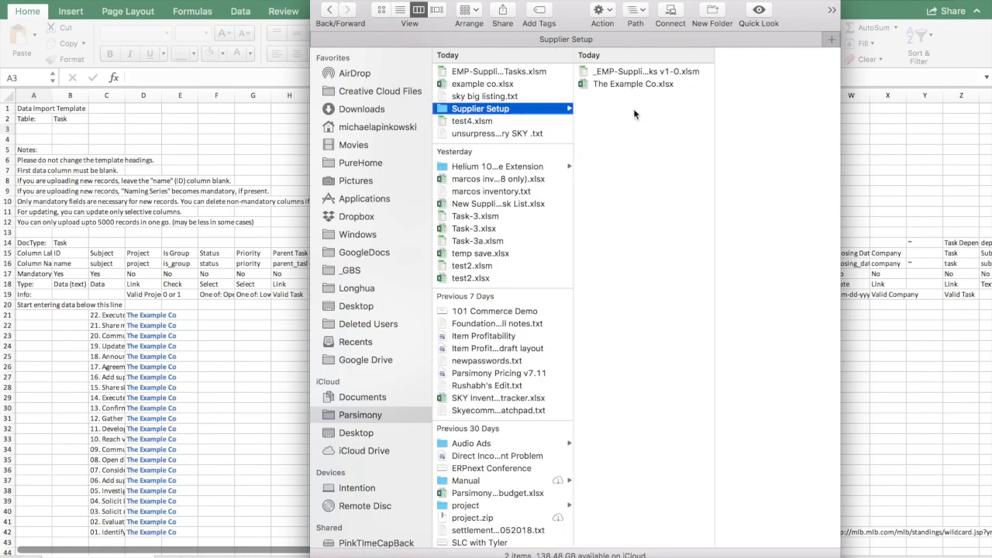
pyautogui.click(599, 83)
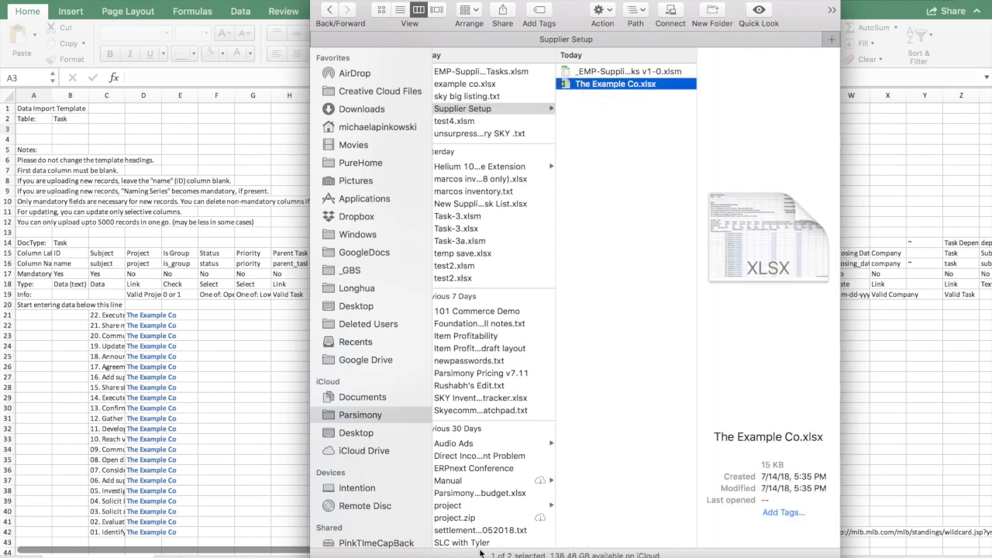
# Switch to the browser and upload "The Example Co.xlsx" from the Supplier Setup folder as the import file for the Task data import
pyautogui.moveTo(302, 553)
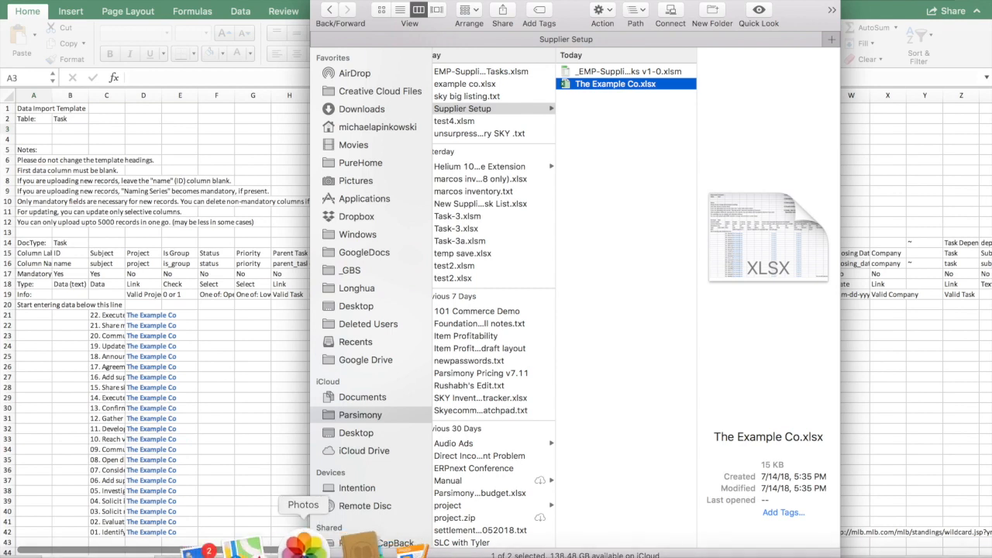
pyautogui.click(154, 547)
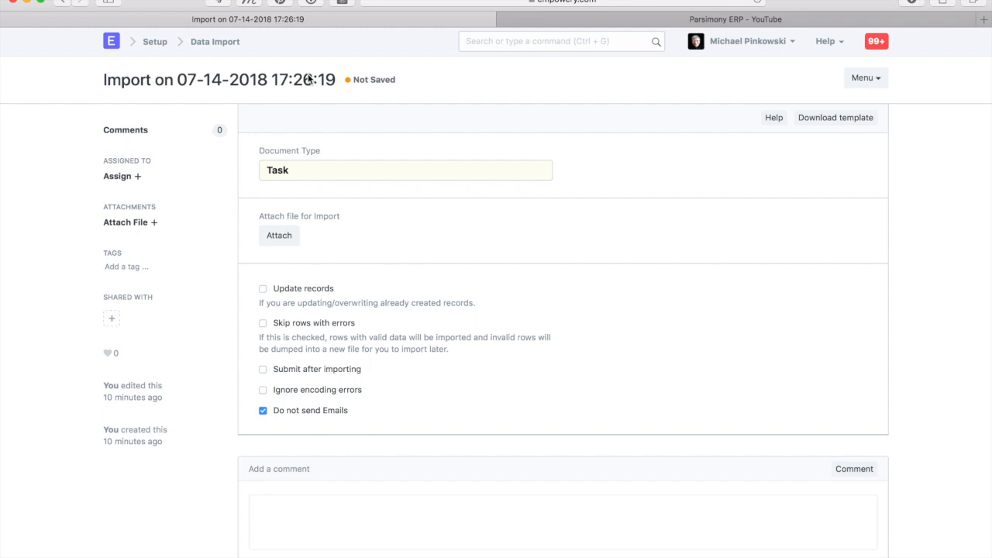
pyautogui.click(281, 236)
pyautogui.click(329, 107)
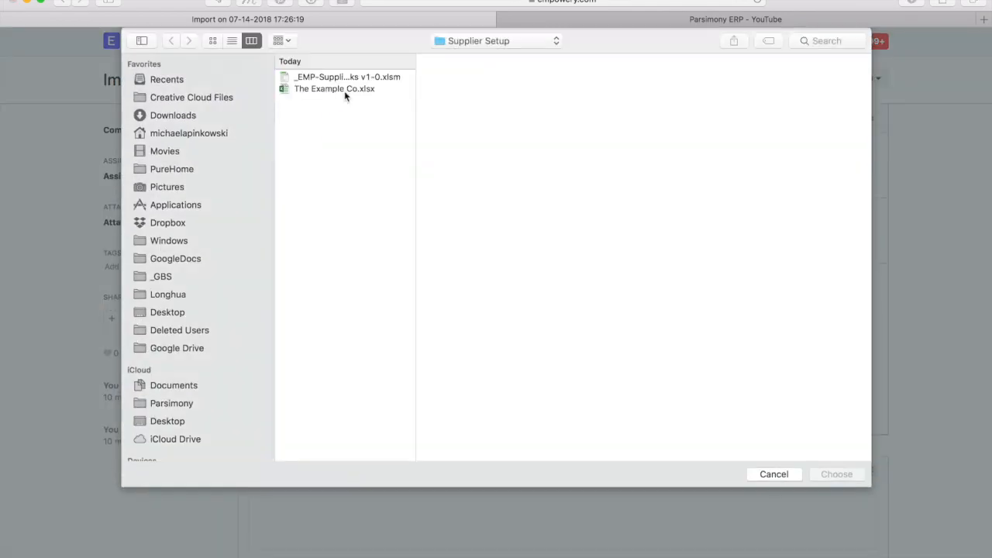
pyautogui.click(475, 42)
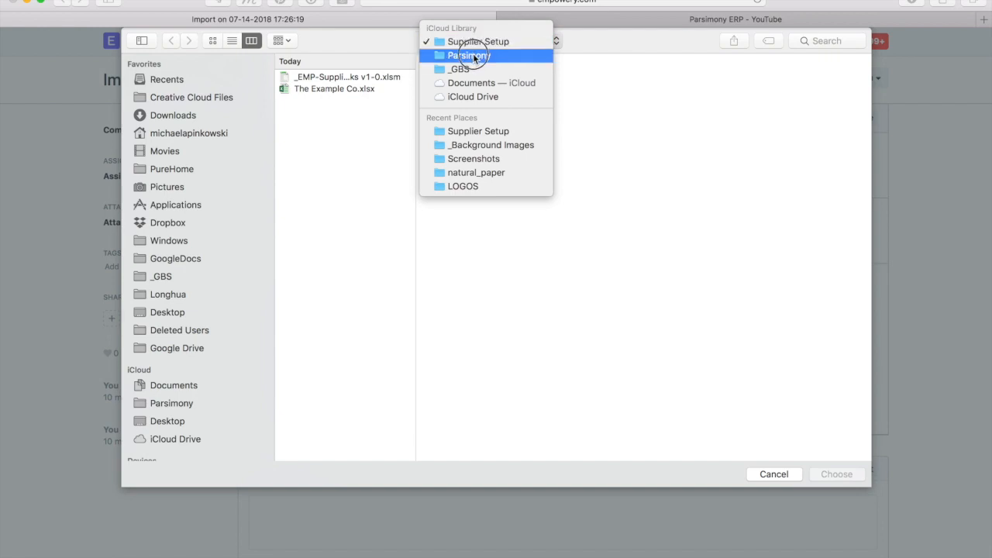
pyautogui.click(472, 44)
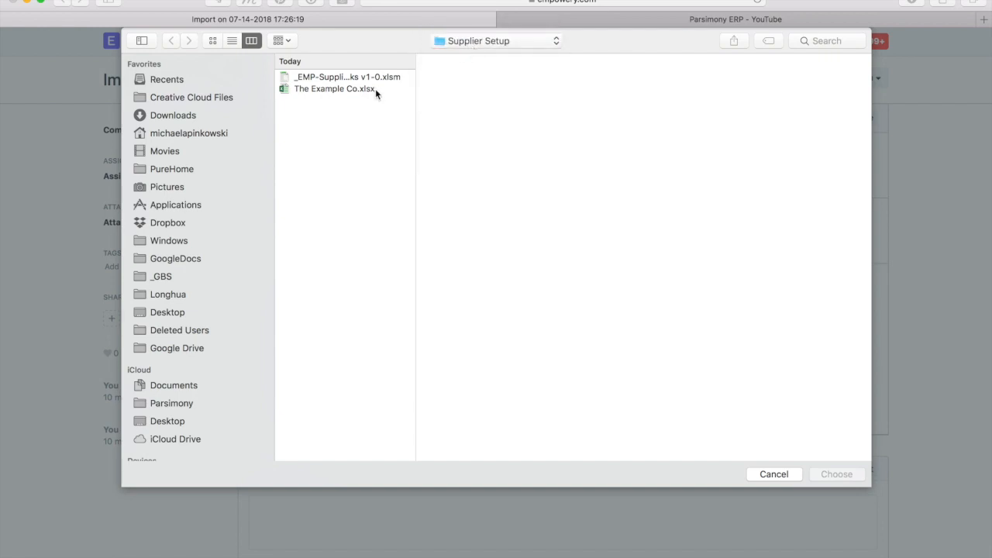
pyautogui.click(323, 90)
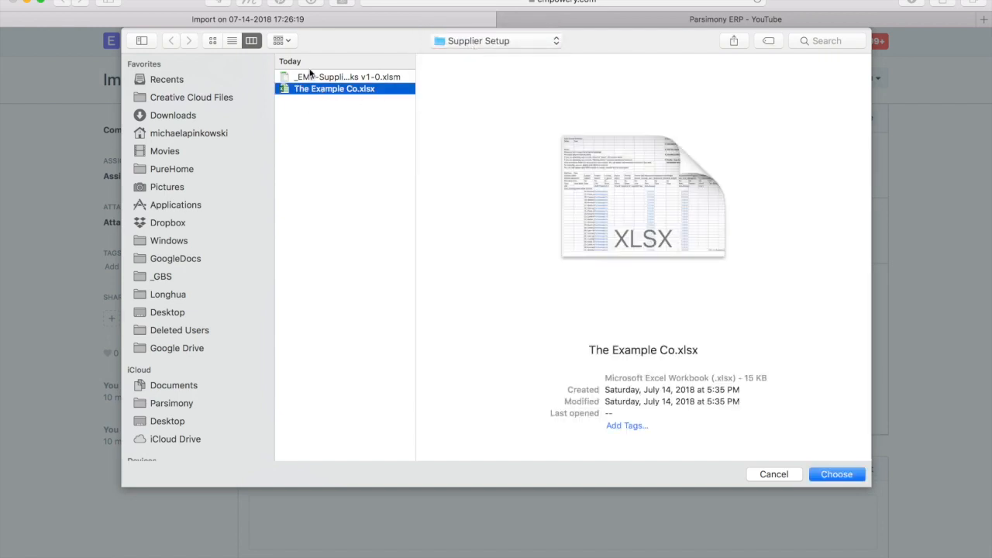
pyautogui.click(833, 473)
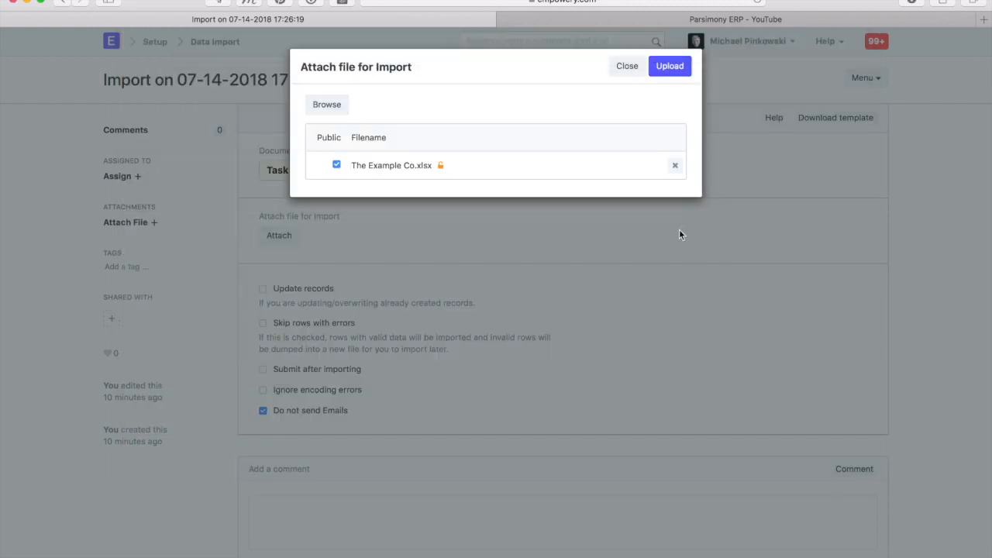
pyautogui.click(671, 67)
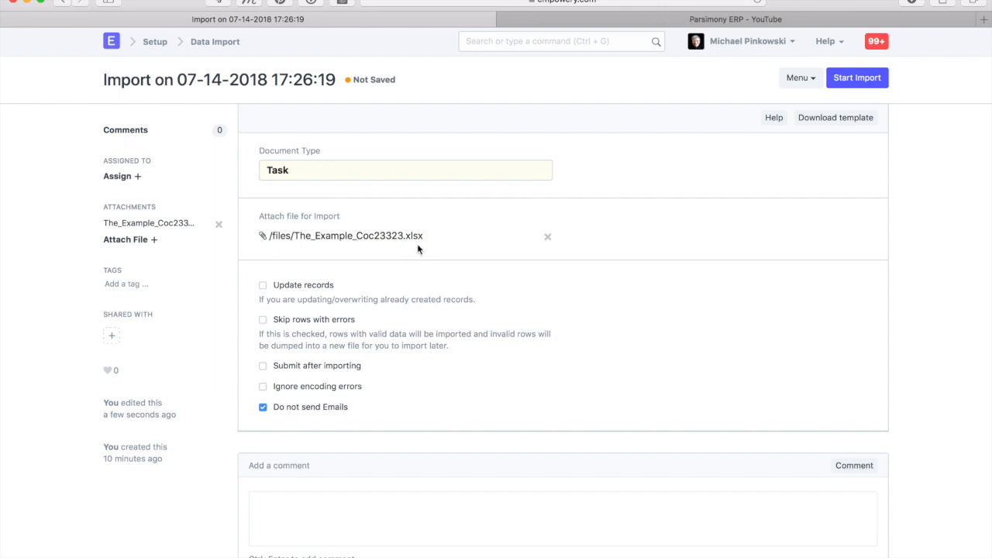
# Enable "Update records" and "Submit after importing" for the Task import, and start the import
pyautogui.click(263, 286)
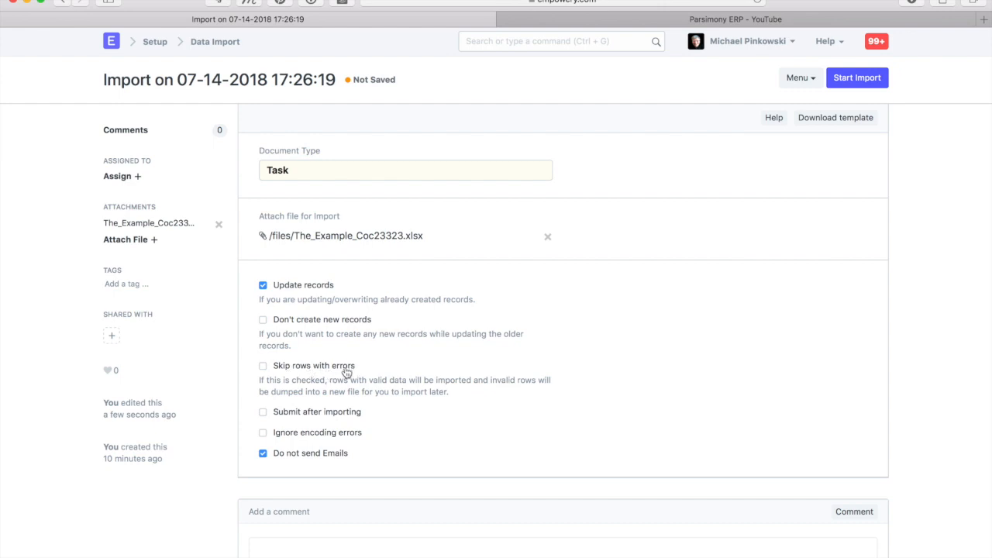
pyautogui.click(264, 413)
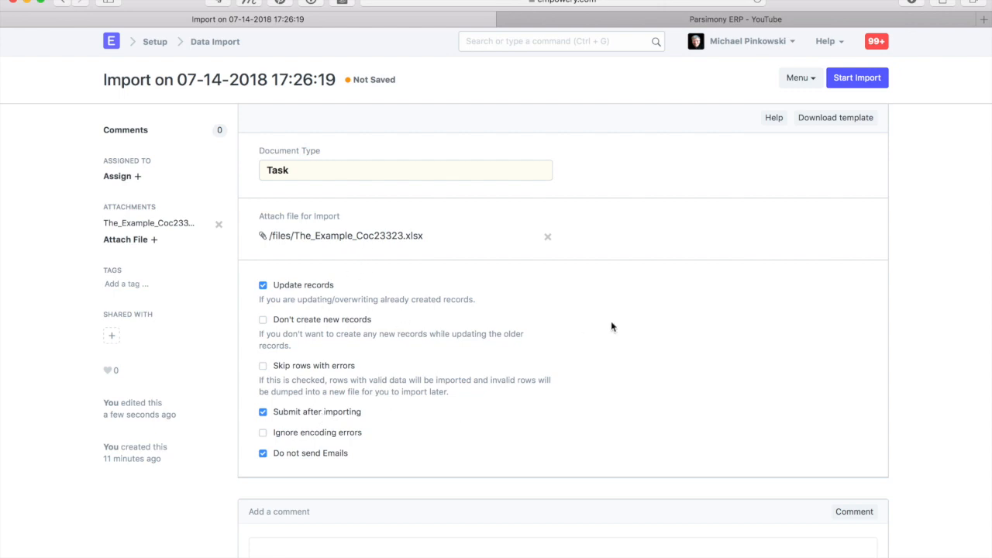
pyautogui.click(857, 78)
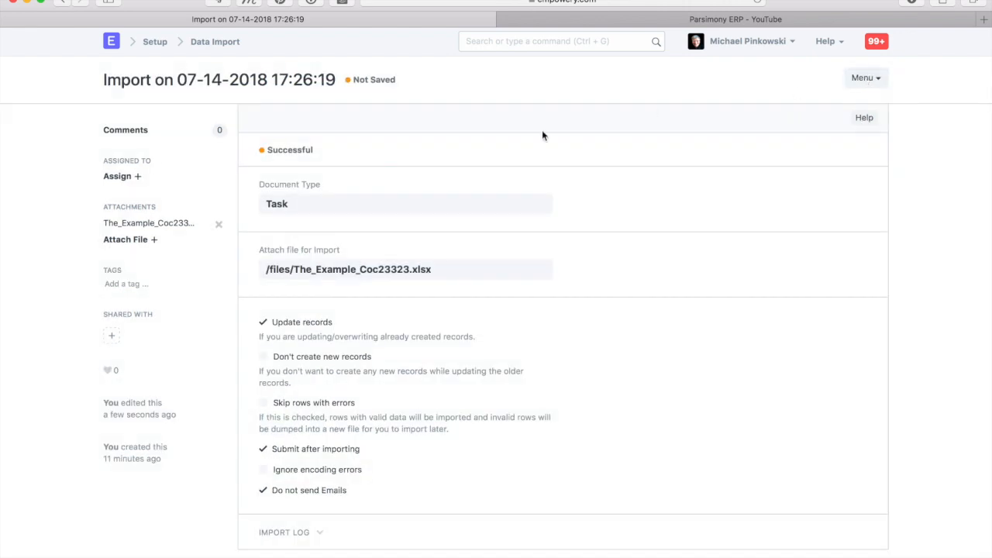
pyautogui.moveTo(293, 147); pyautogui.dragTo(347, 152)
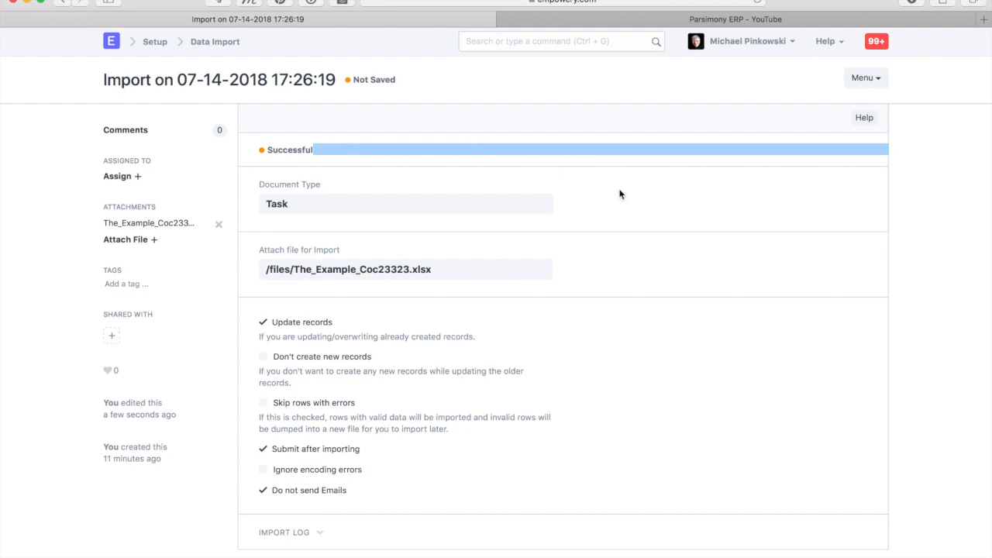
# Open the project "The Example Co" from the Project list and review all tasks linked to it
pyautogui.click(509, 43)
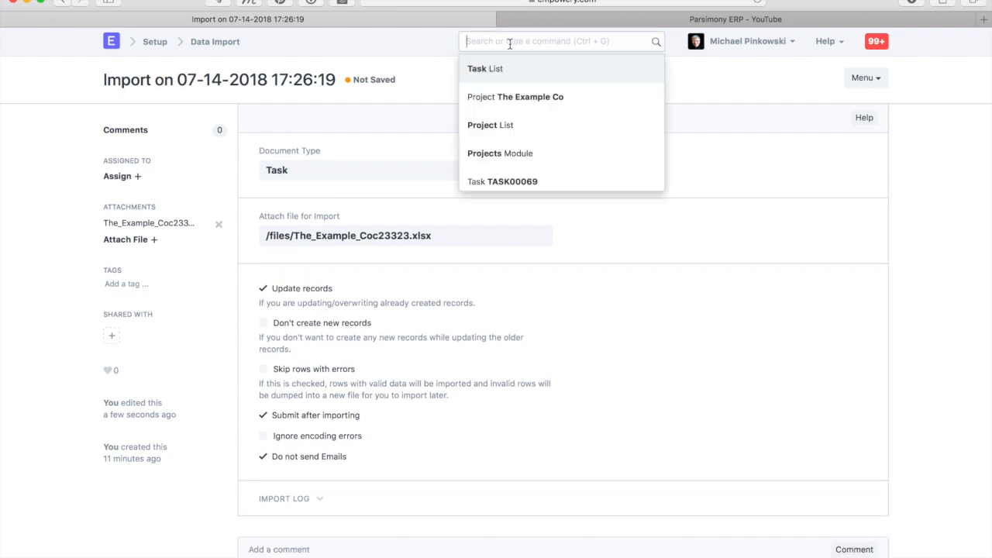
pyautogui.click(490, 127)
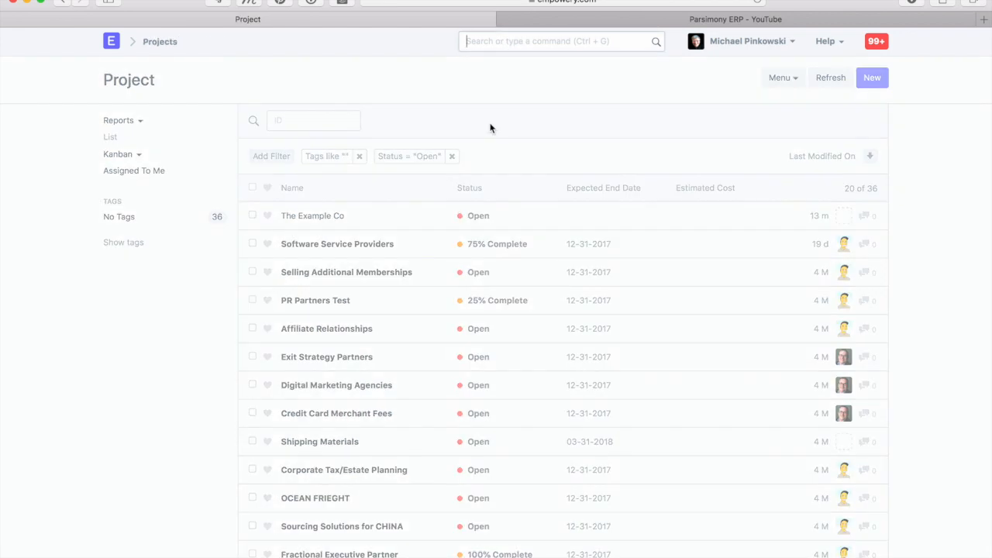
pyautogui.click(312, 217)
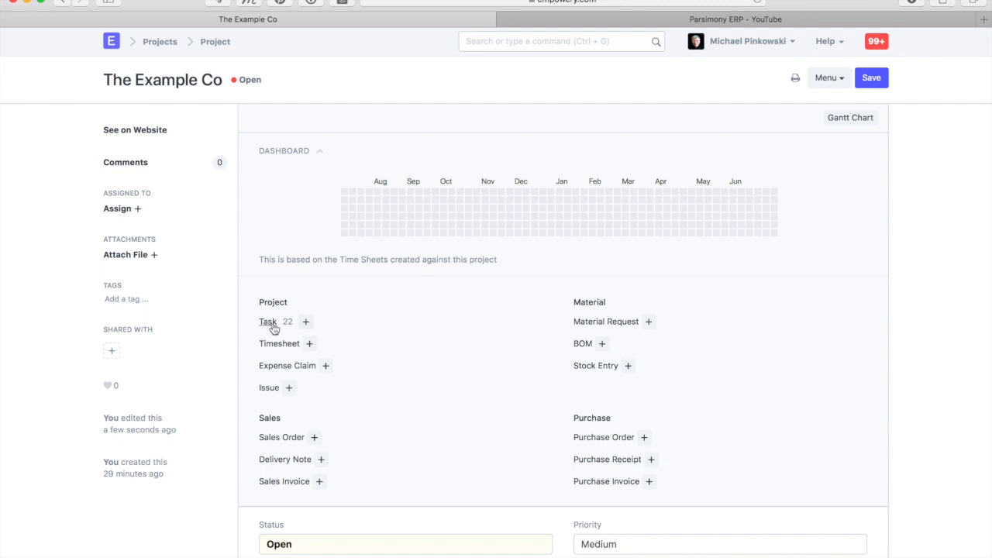
pyautogui.click(268, 325)
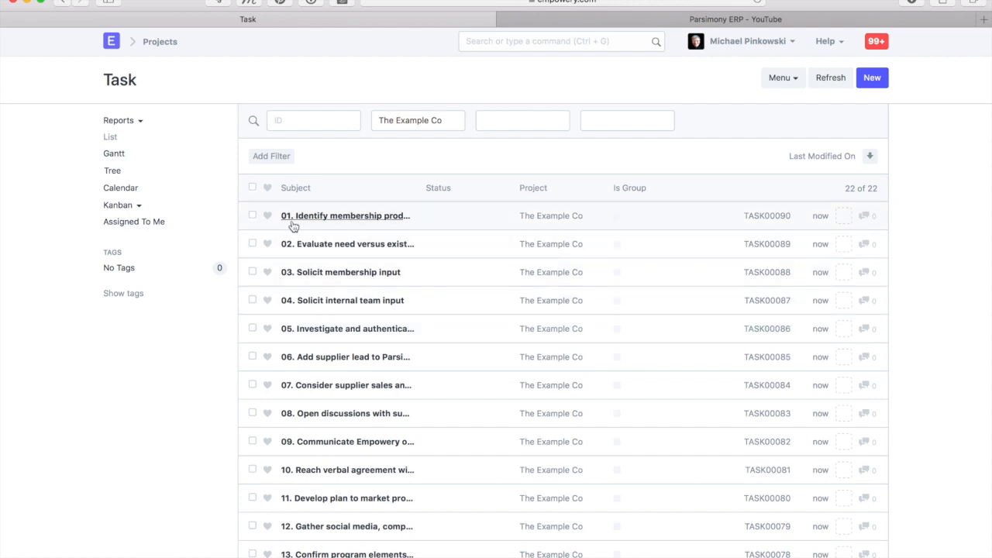
pyautogui.scroll(-5, 336, 323)
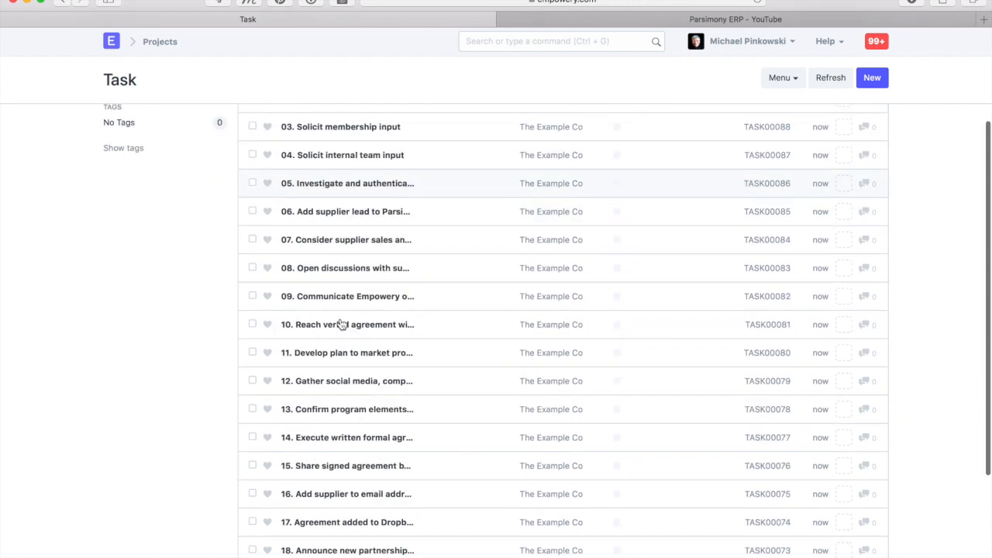
pyautogui.scroll(-2, 341, 323)
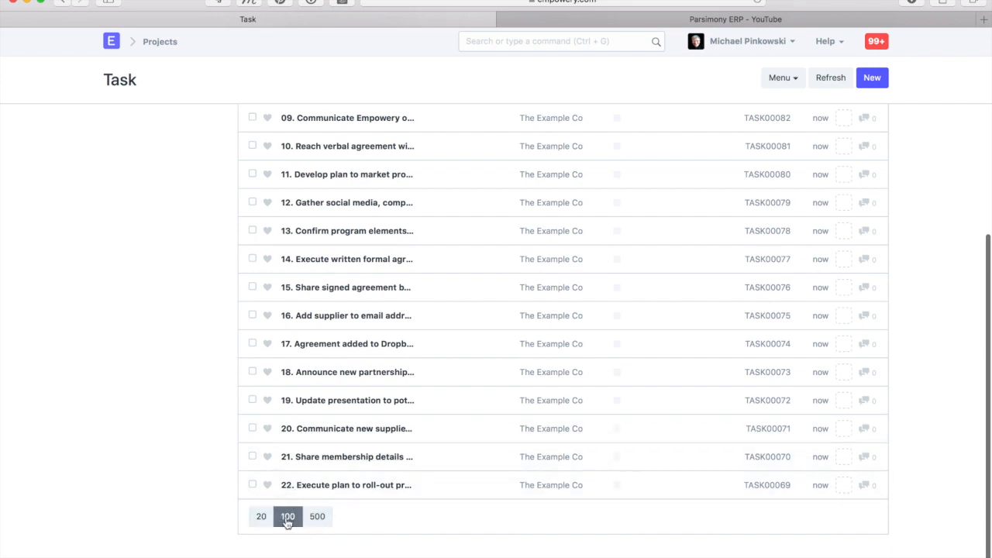
pyautogui.scroll(6, 348, 244)
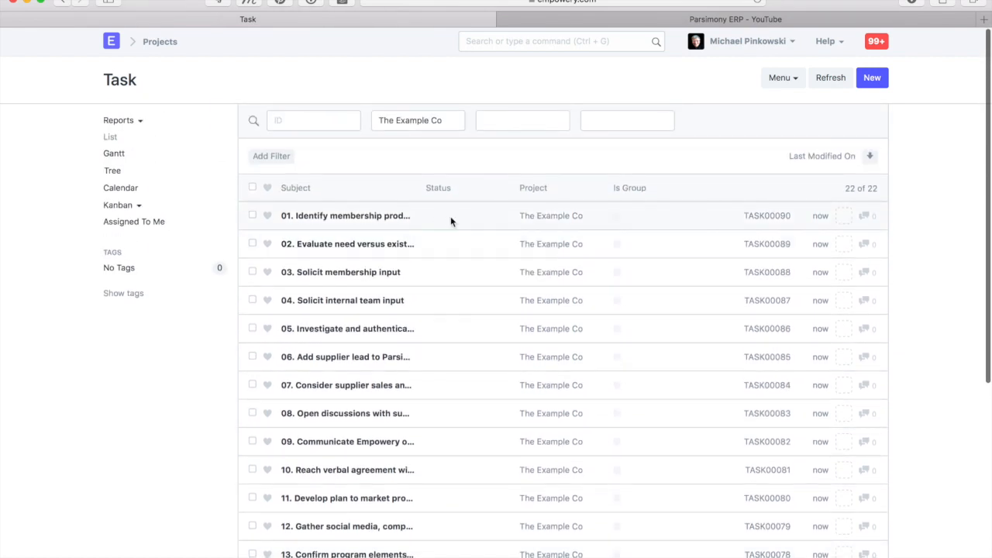
# Open task "01. Identify membership product or service need", check the "here" link in its details in a separate page, and return to the task
pyautogui.click(312, 217)
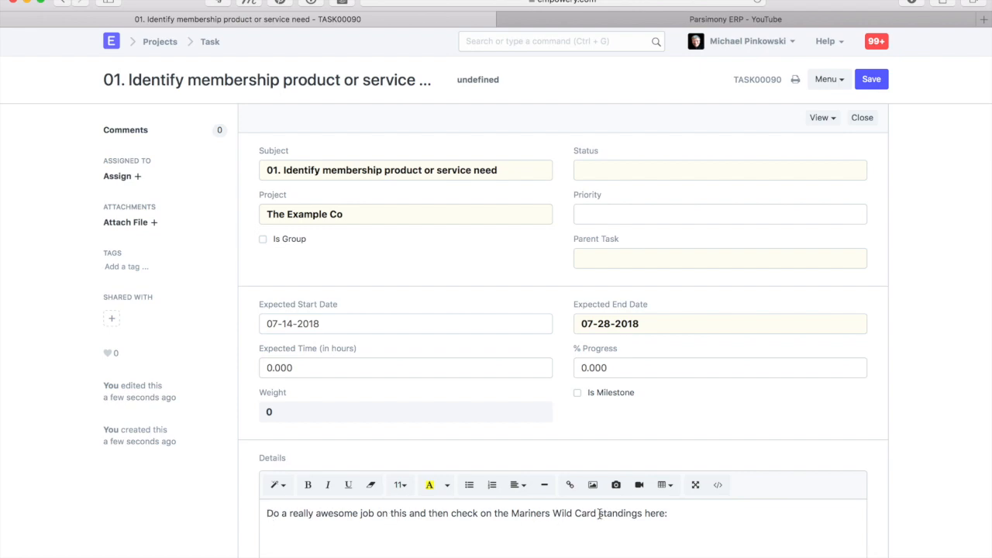
pyautogui.rightClick(654, 514)
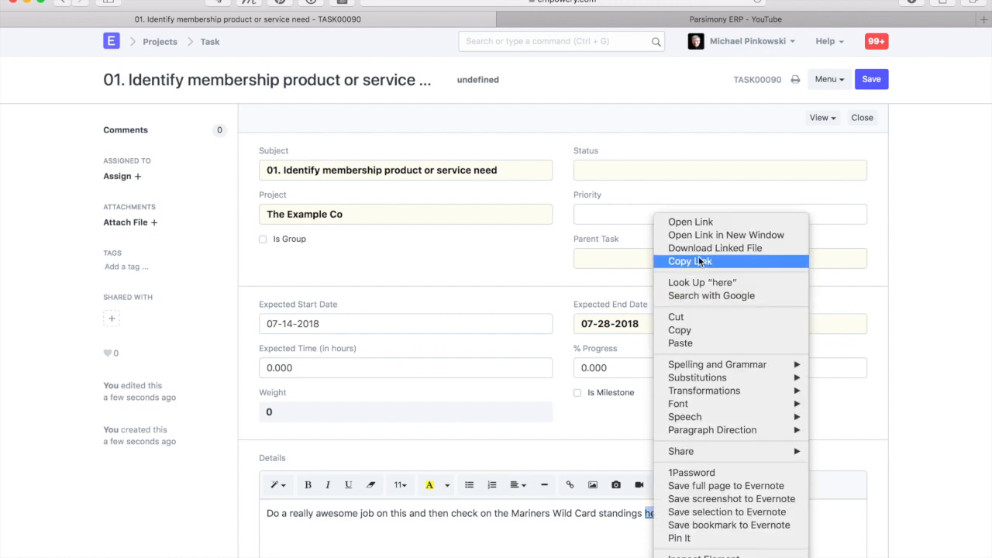
pyautogui.click(697, 235)
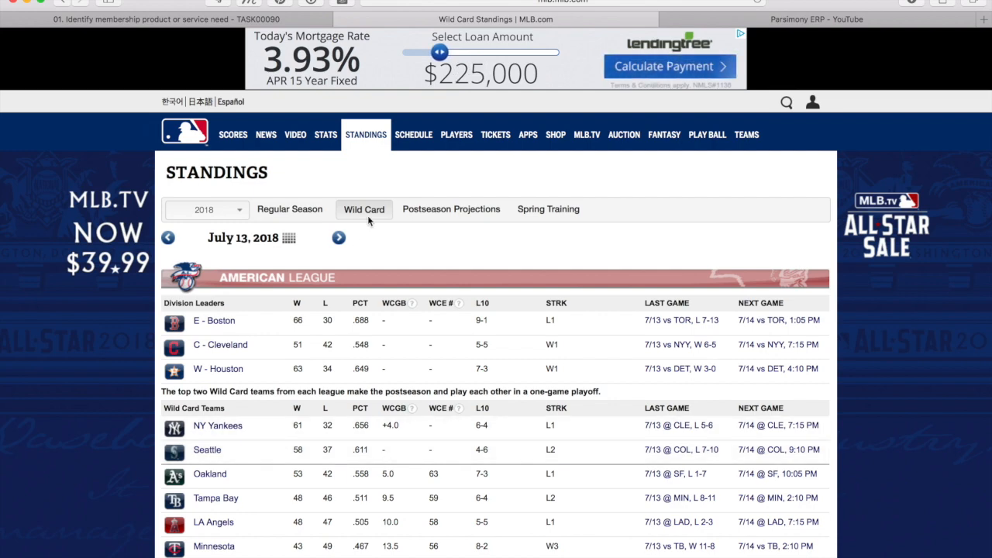
pyautogui.click(341, 18)
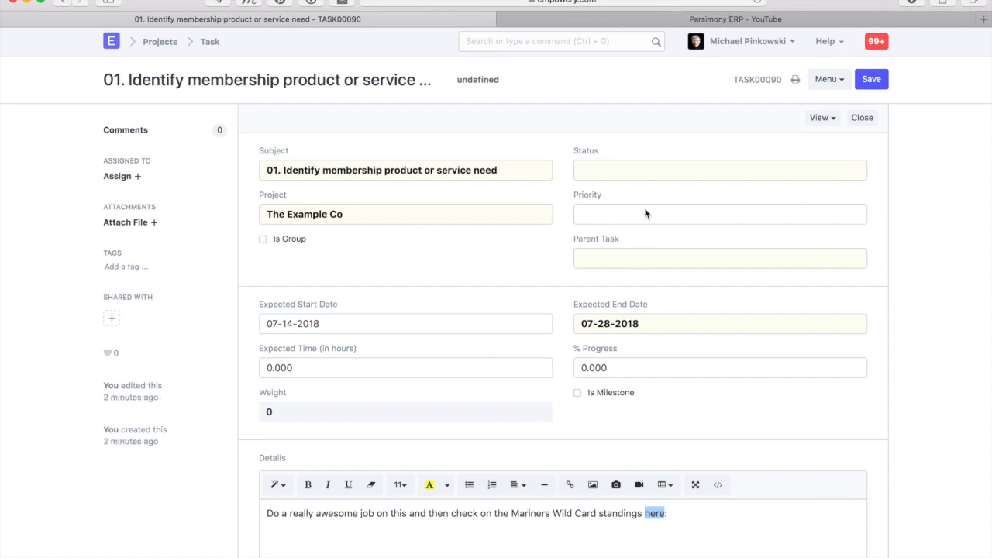
# Set the status of task "01. Identify membership product or service need" to Closed and save the task
pyautogui.click(608, 170)
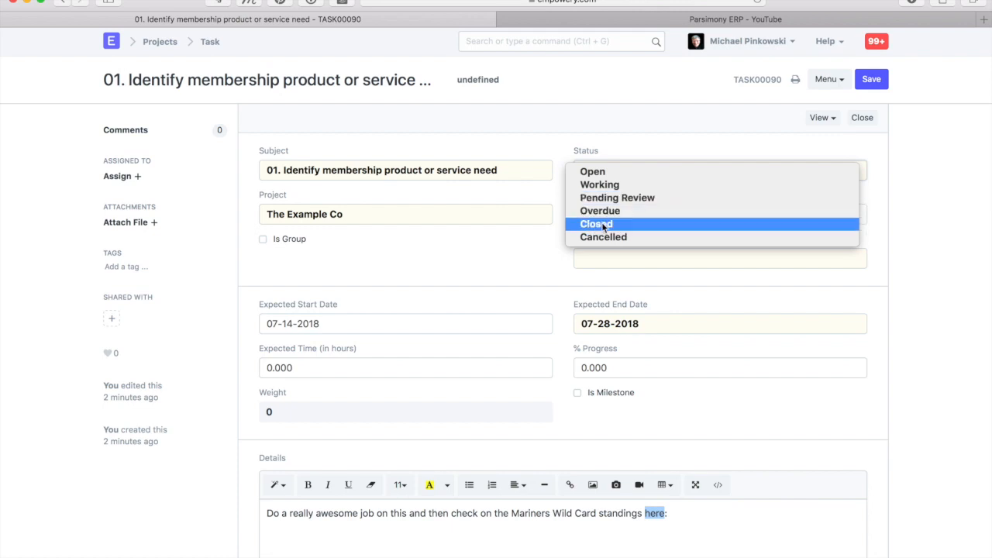
pyautogui.click(602, 225)
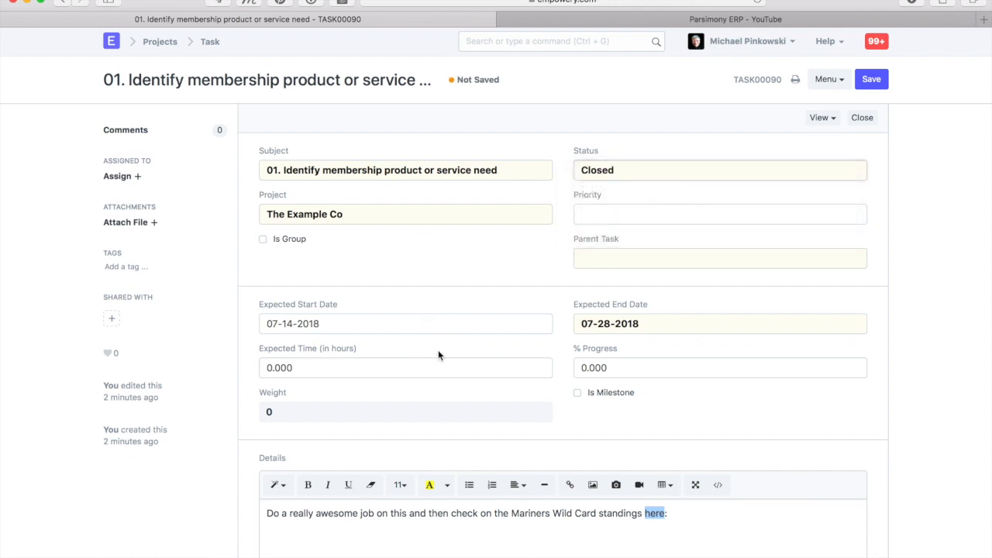
pyautogui.scroll(-5, 399, 343)
pyautogui.scroll(-10, 399, 343)
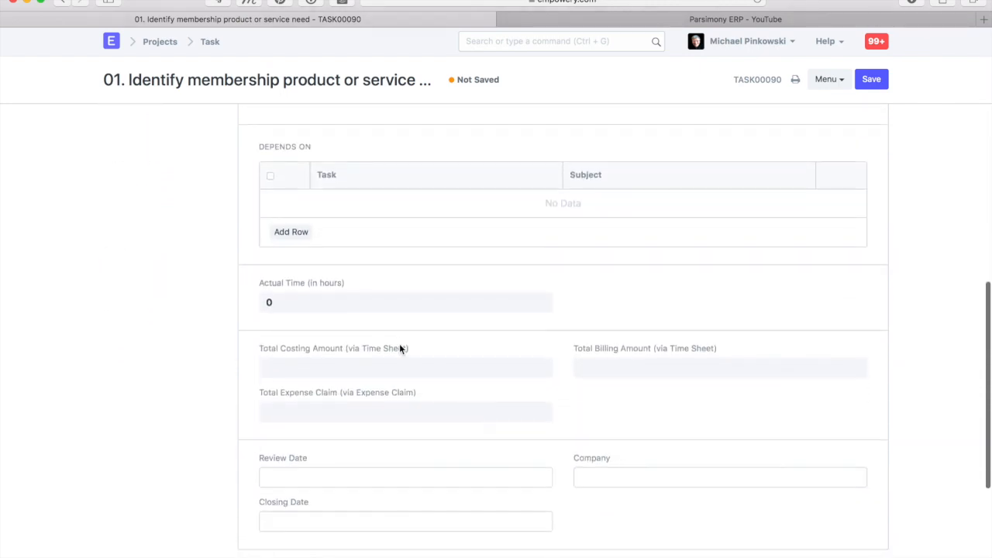
pyautogui.scroll(15, 399, 343)
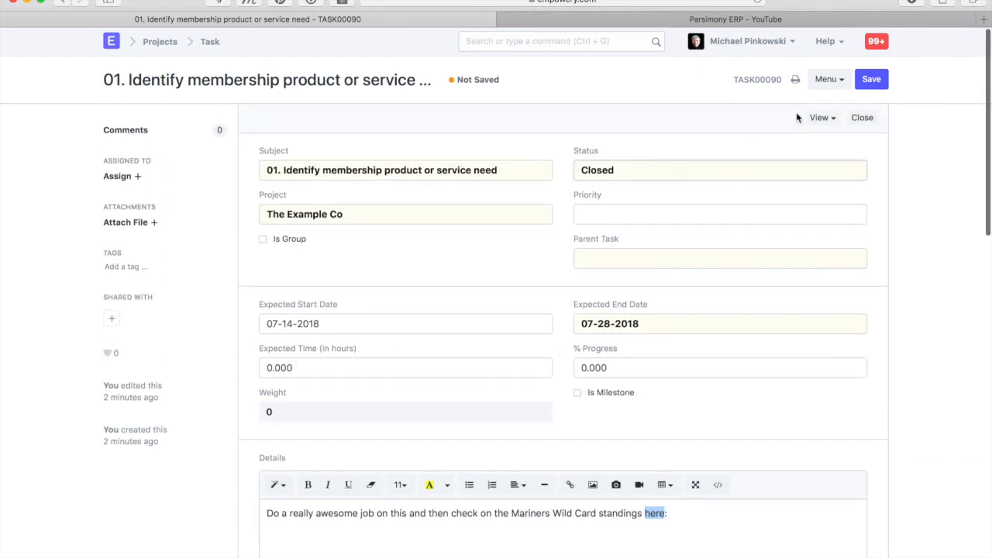
pyautogui.click(872, 80)
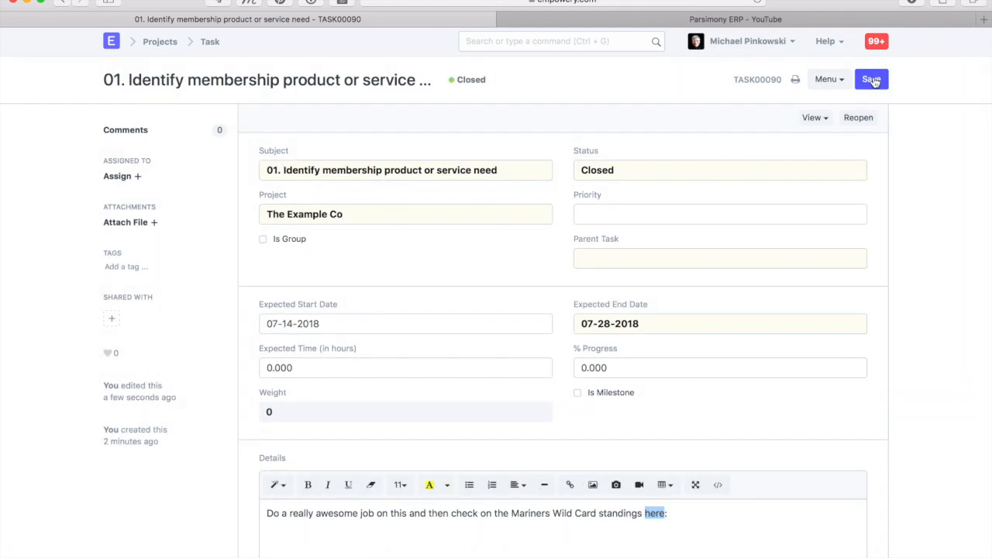
# Check the closed task's status in the Task list and the completion progress of "The Example Co" in the Project list
pyautogui.click(207, 43)
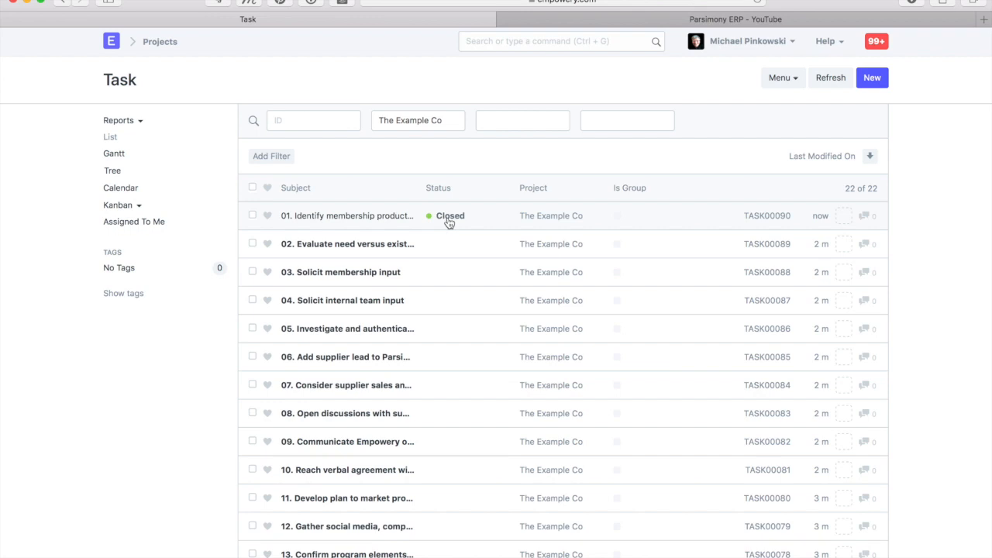
pyautogui.click(162, 43)
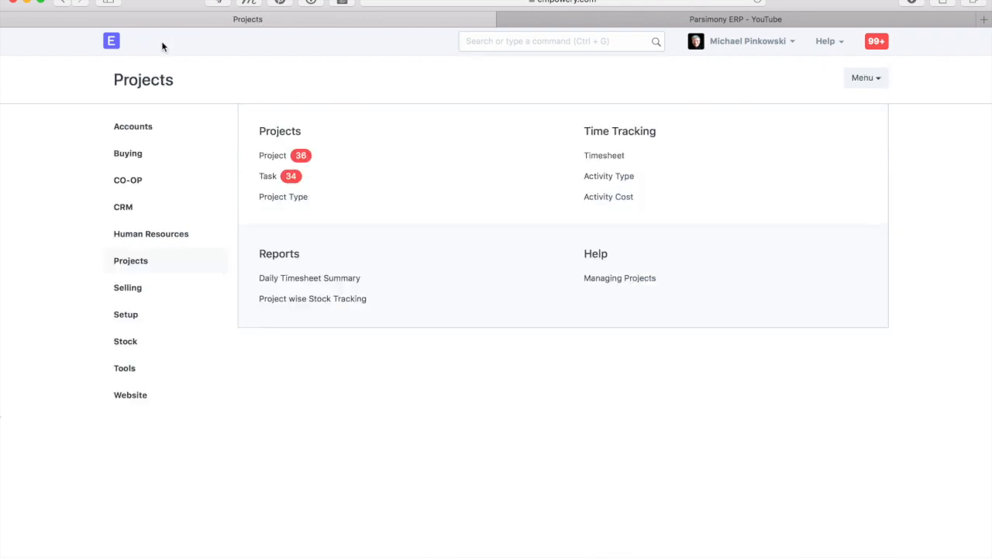
pyautogui.click(270, 155)
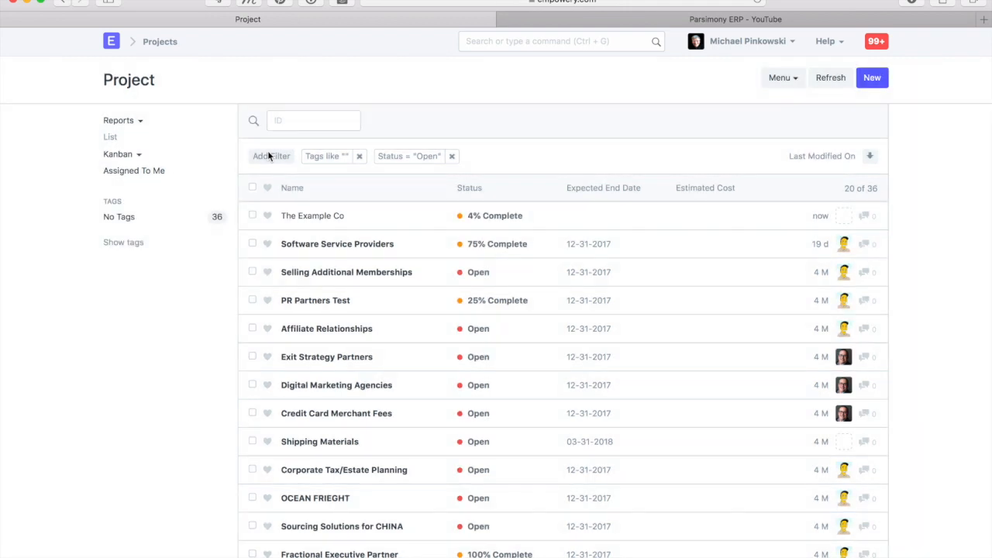